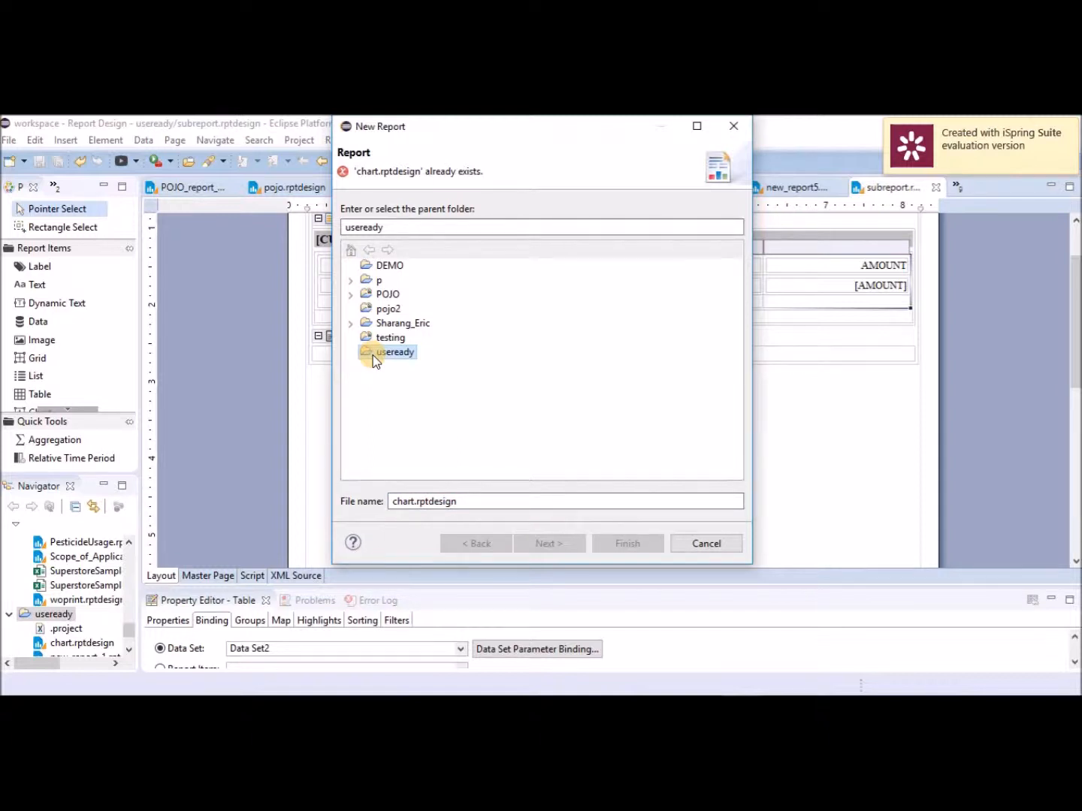
# Name the new report chart1.rptdesign and create it from the Blank Report template.
pyautogui.click(415, 500)
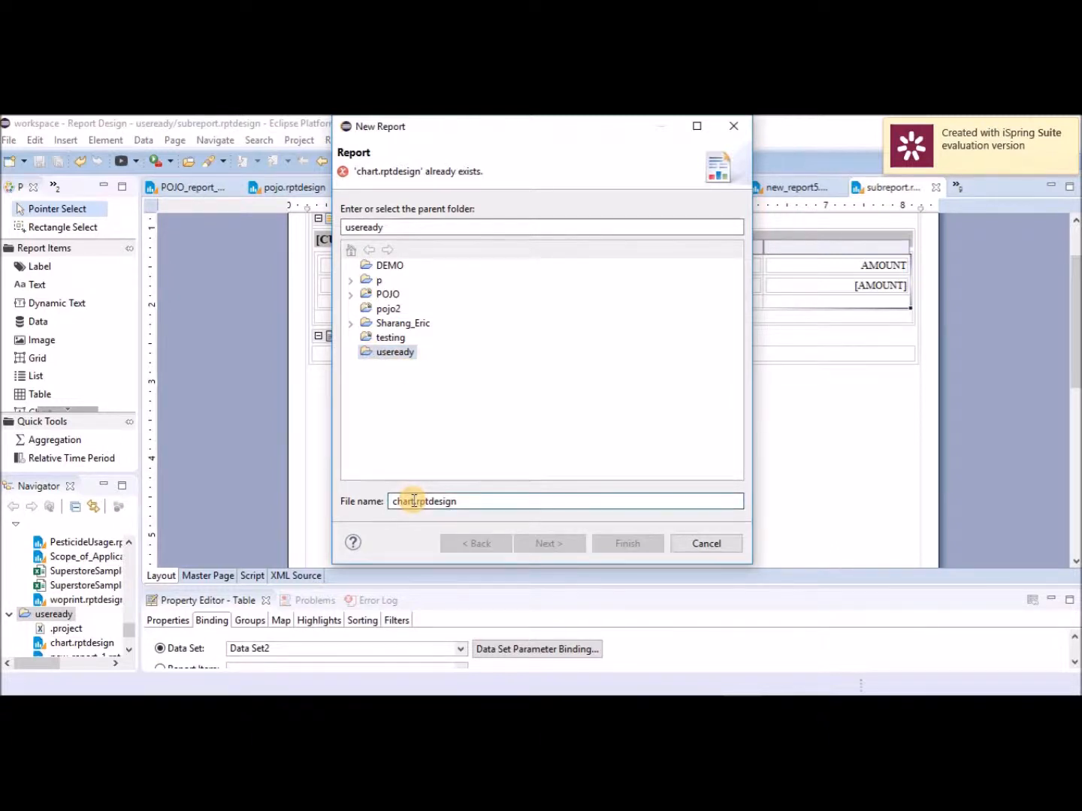
pyautogui.write('1')
pyautogui.click(566, 548)
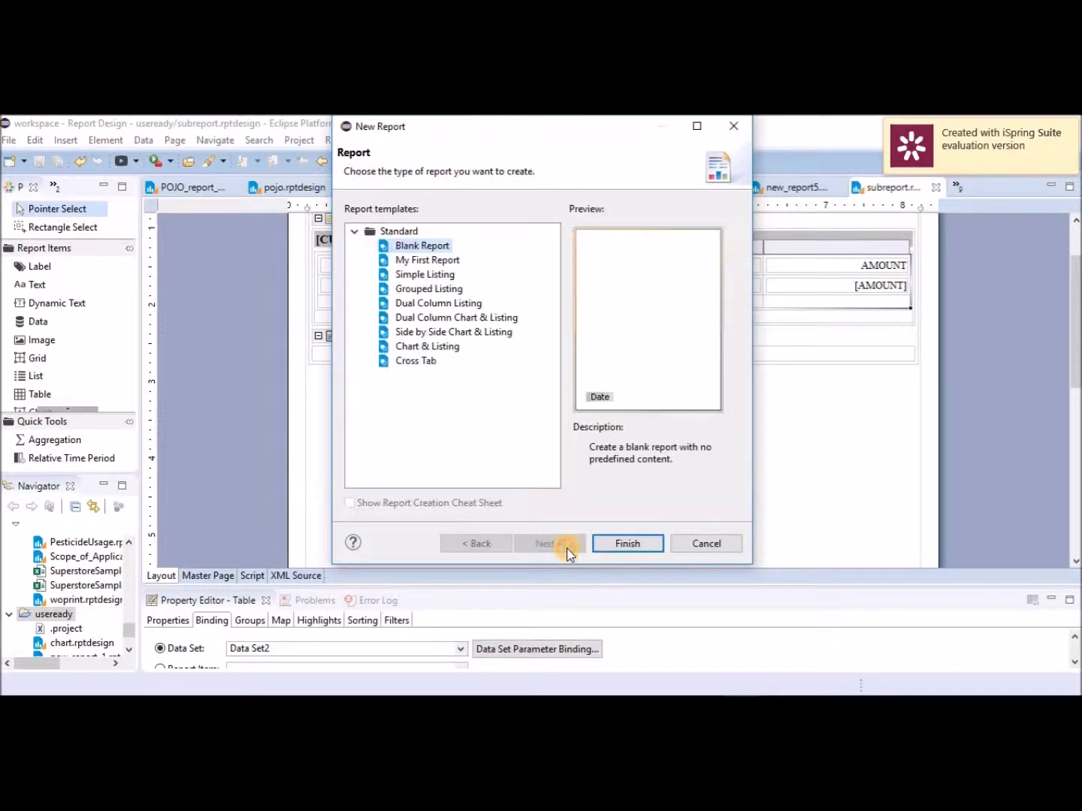
pyautogui.click(635, 545)
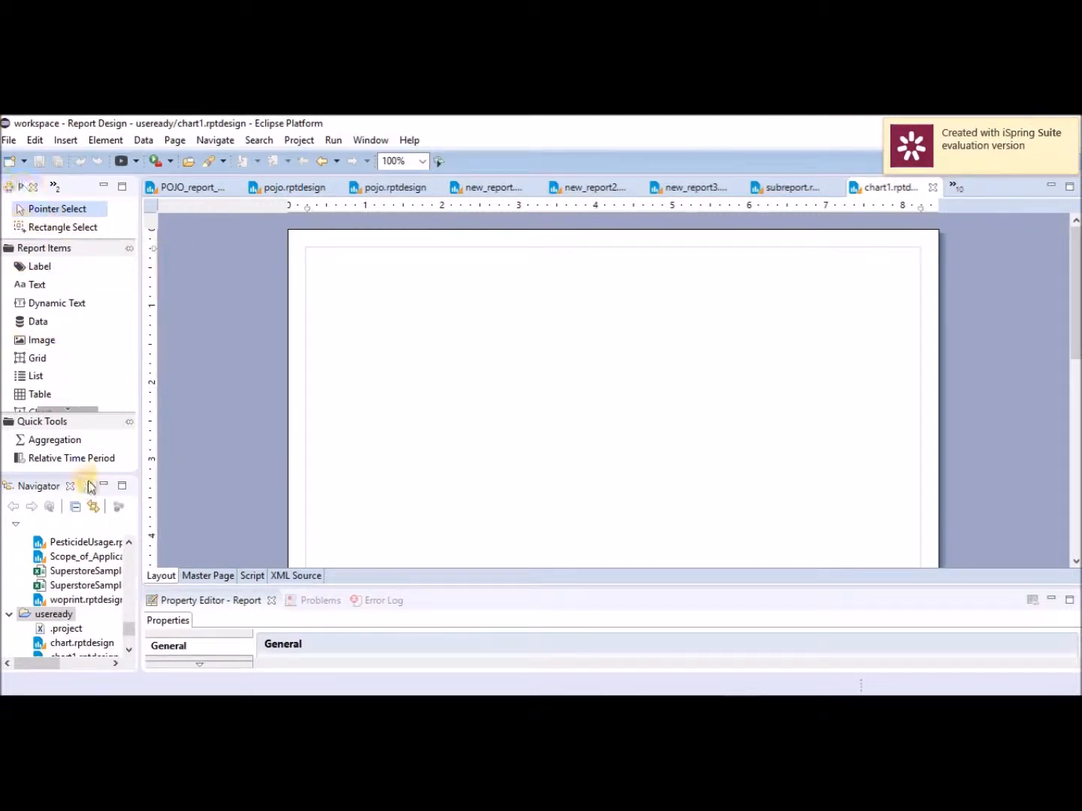
# In Data Explorer, add a data source using the Classic Models Inc. Sample Database.
pyautogui.click(52, 188)
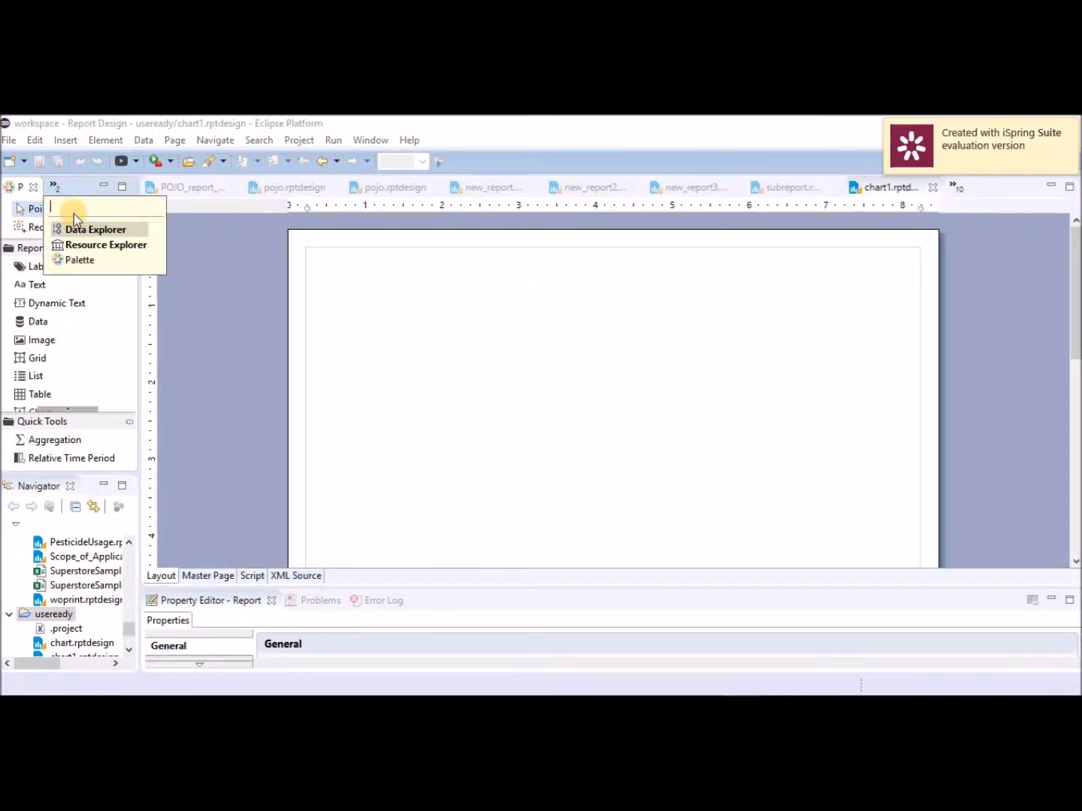
pyautogui.click(88, 232)
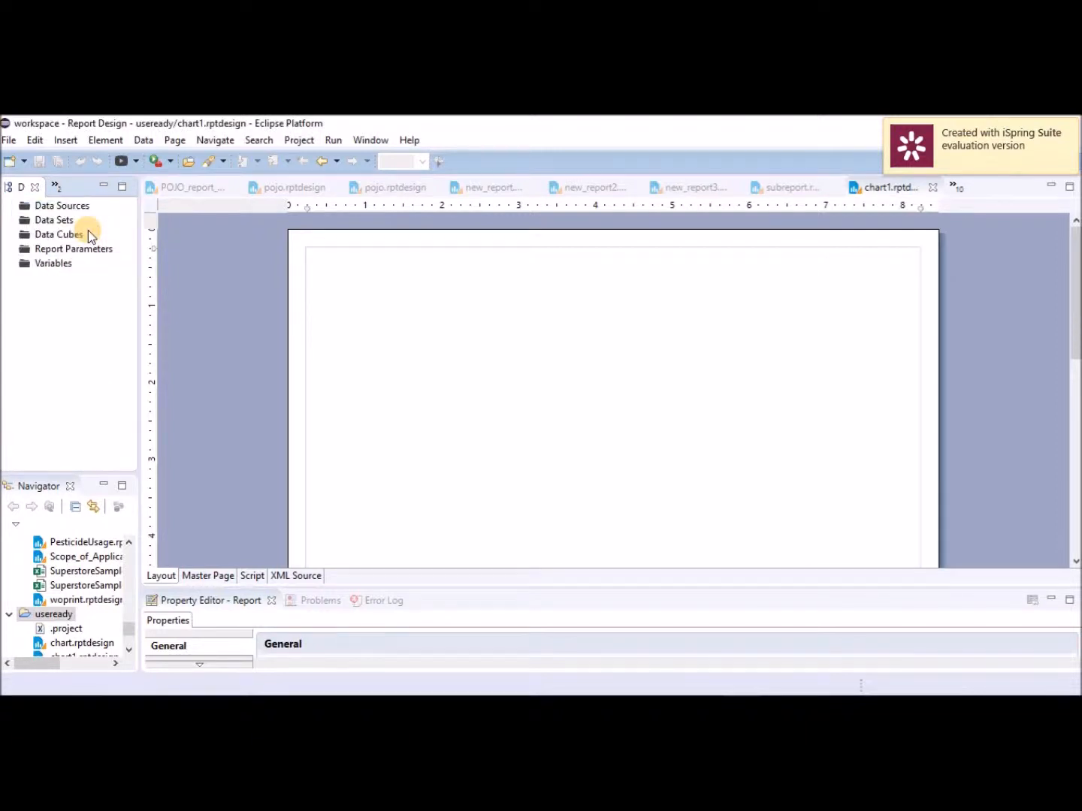
pyautogui.rightClick(66, 213)
pyautogui.click(105, 218)
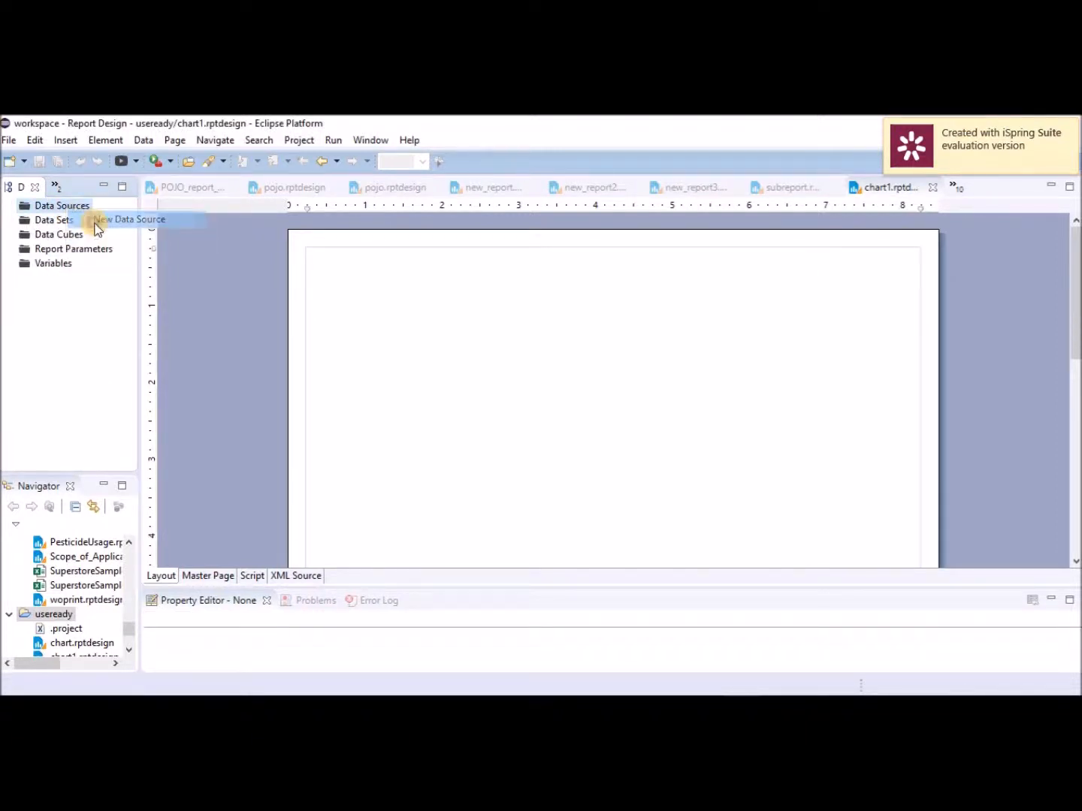
pyautogui.click(398, 289)
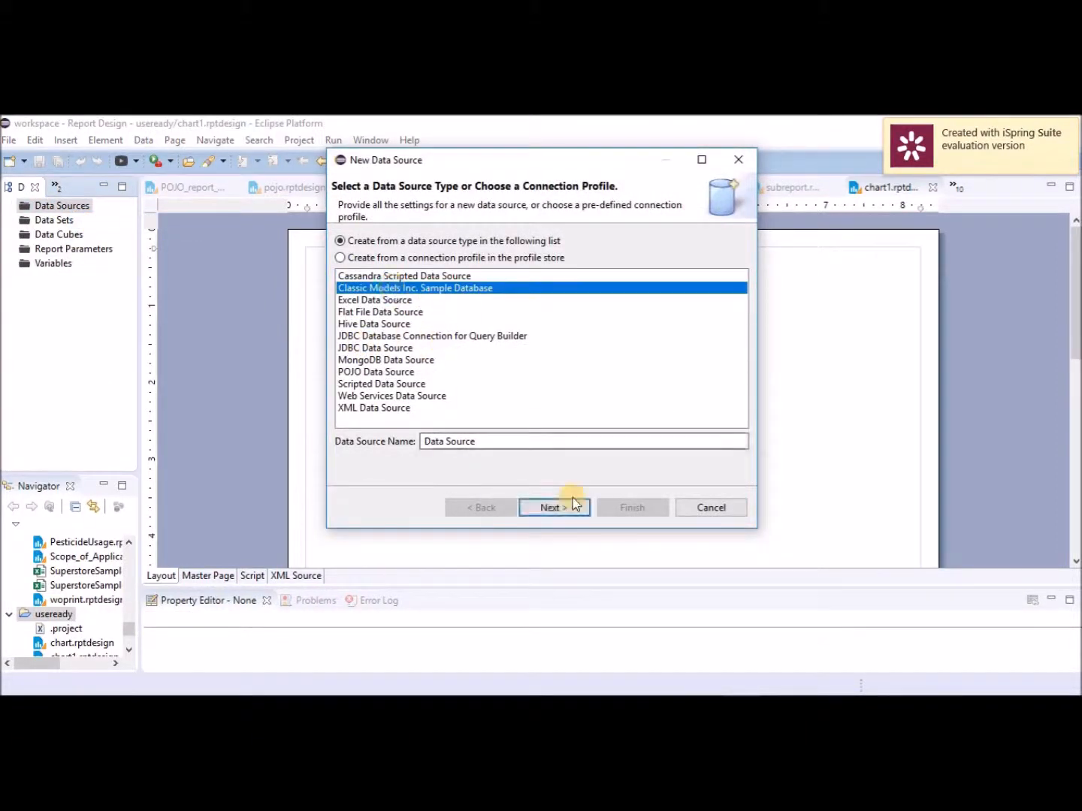
pyautogui.click(564, 507)
pyautogui.click(632, 507)
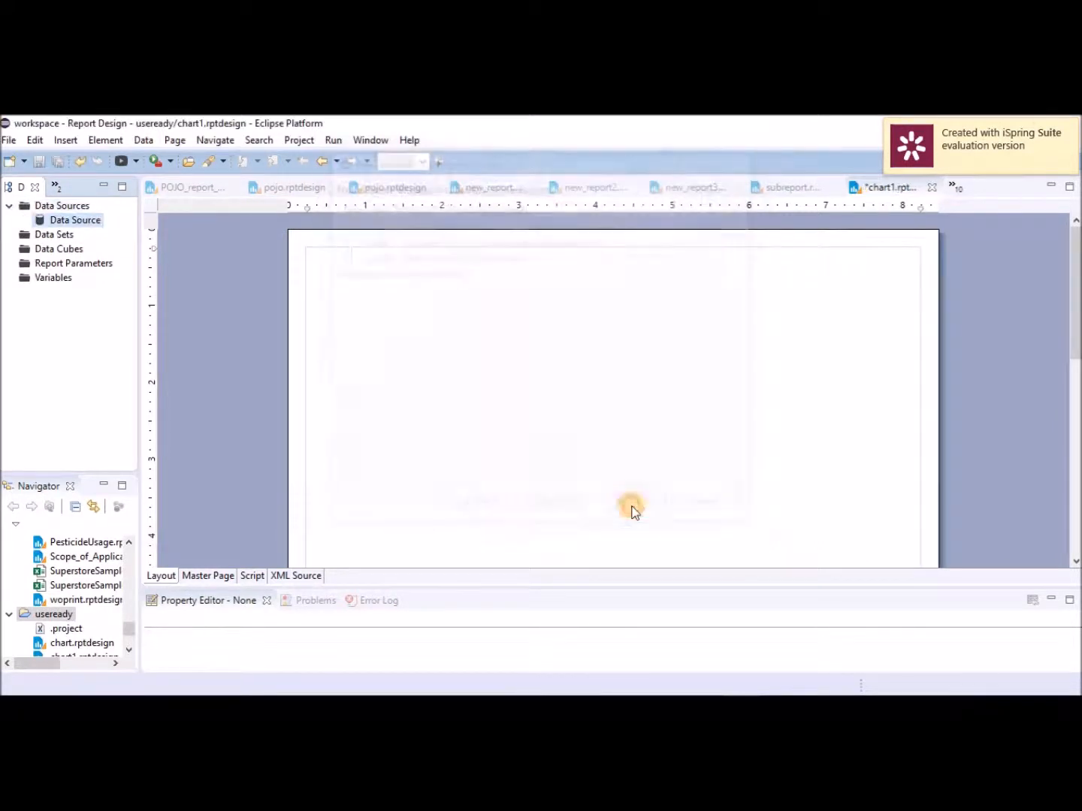
pyautogui.rightClick(51, 236)
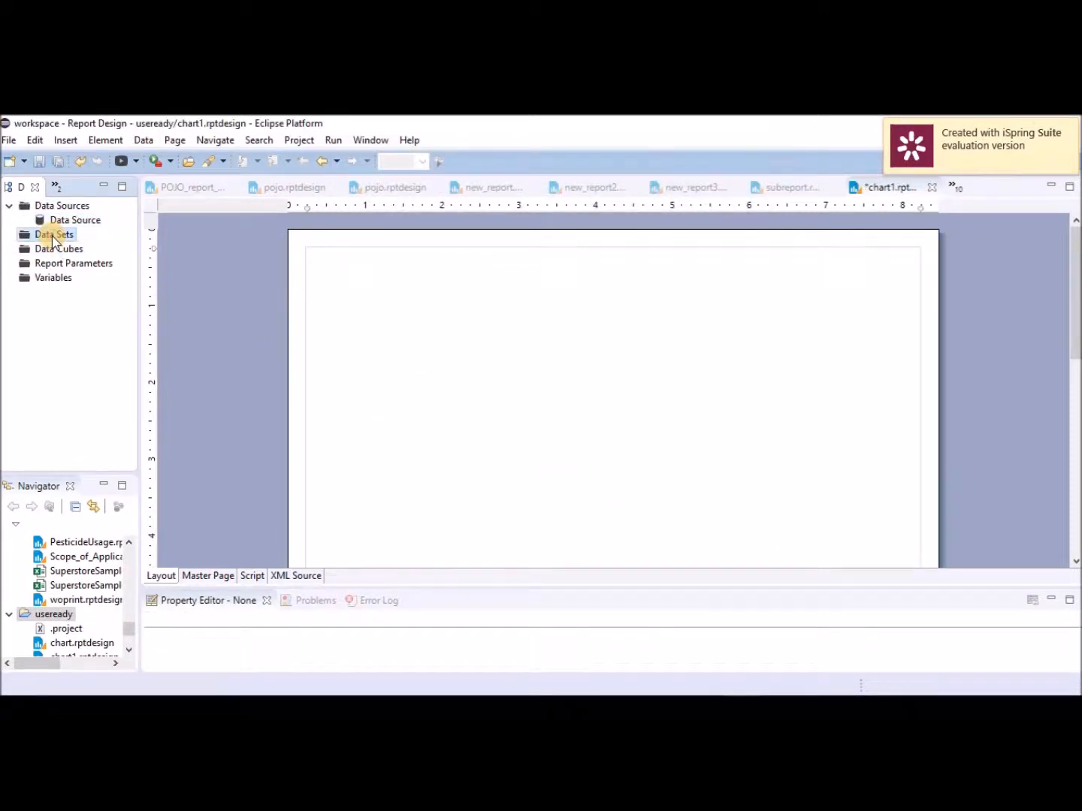
# Start a new data set and paste the SQL summing QuantityOrdered per ProductLine, removing the blank first line.
pyautogui.click(93, 244)
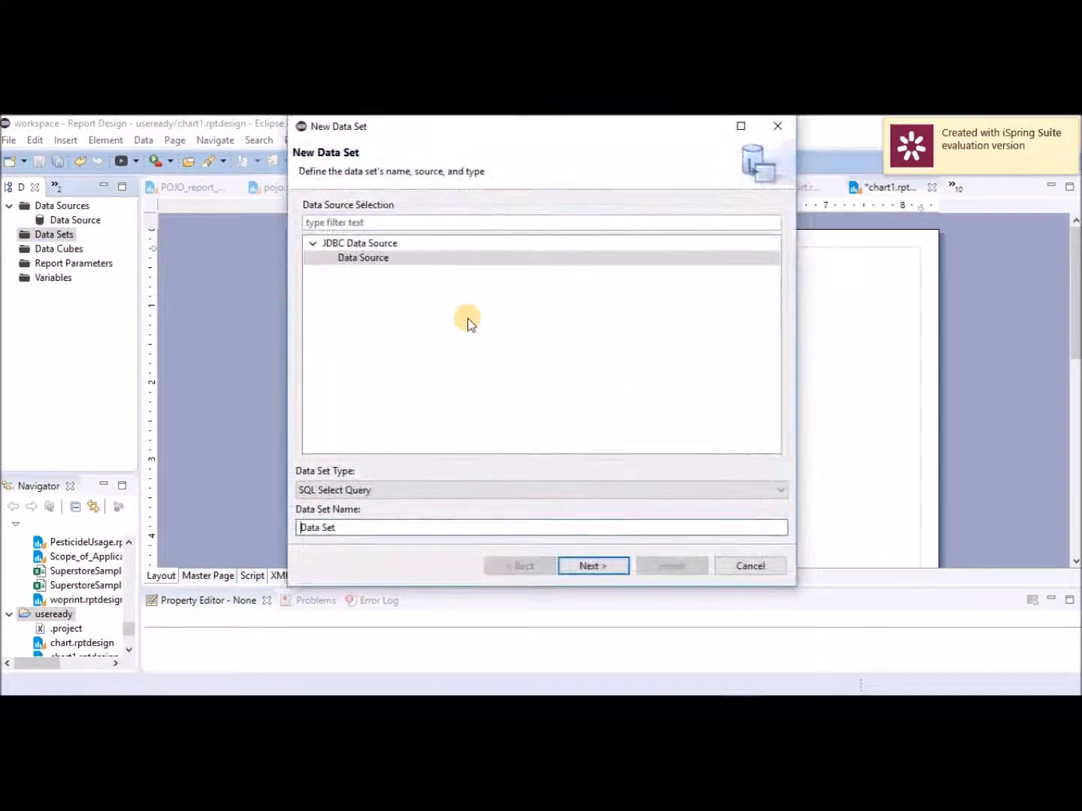
pyautogui.click(590, 564)
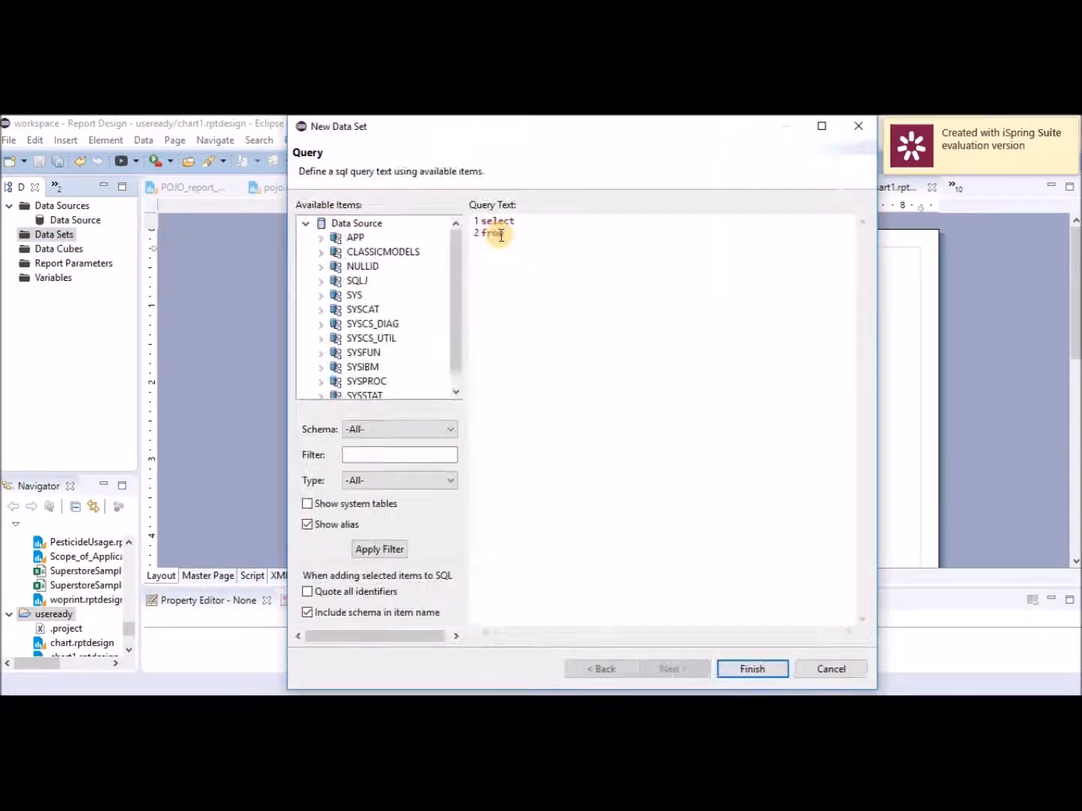
pyautogui.moveTo(526, 238); pyautogui.dragTo(396, 181)
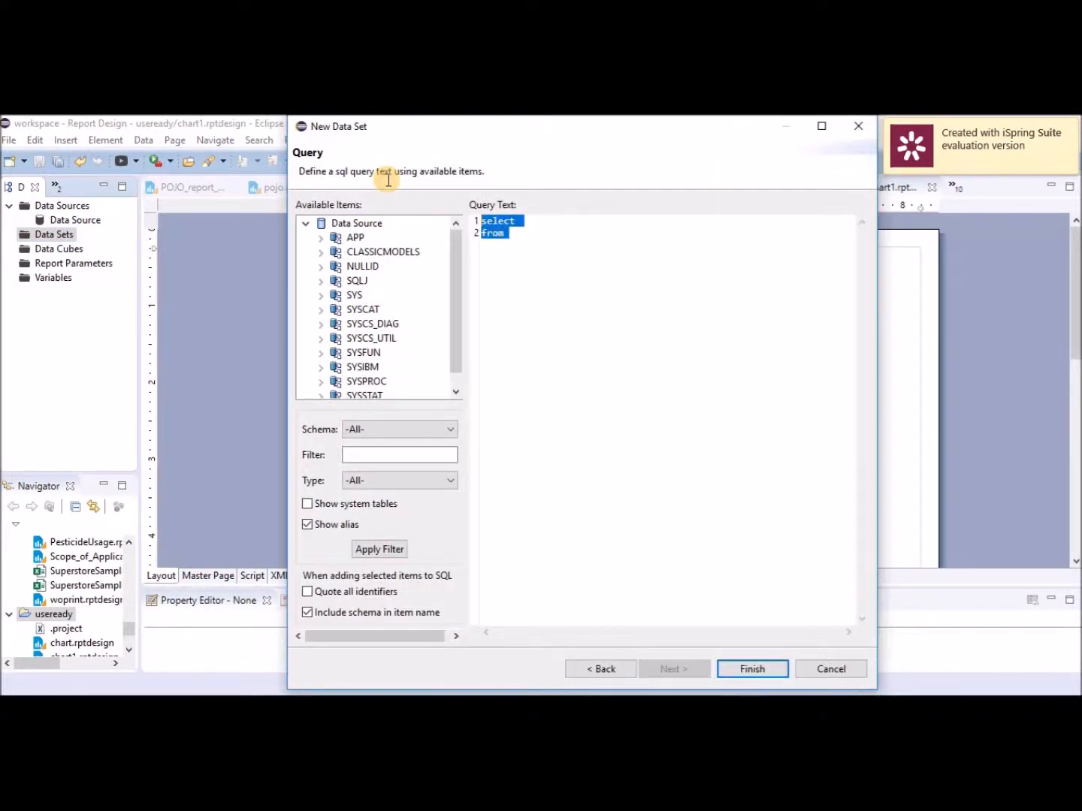
pyautogui.write('SELECT Products.ProductLine, sum(OrderDetails.QuantityOrdered) FROM OrderDetails, Products WHERE Products.ProductCode=OrderDetails.ProductCode GROUP BY Products.ProductLine ORDER BY Products.ProductLine')
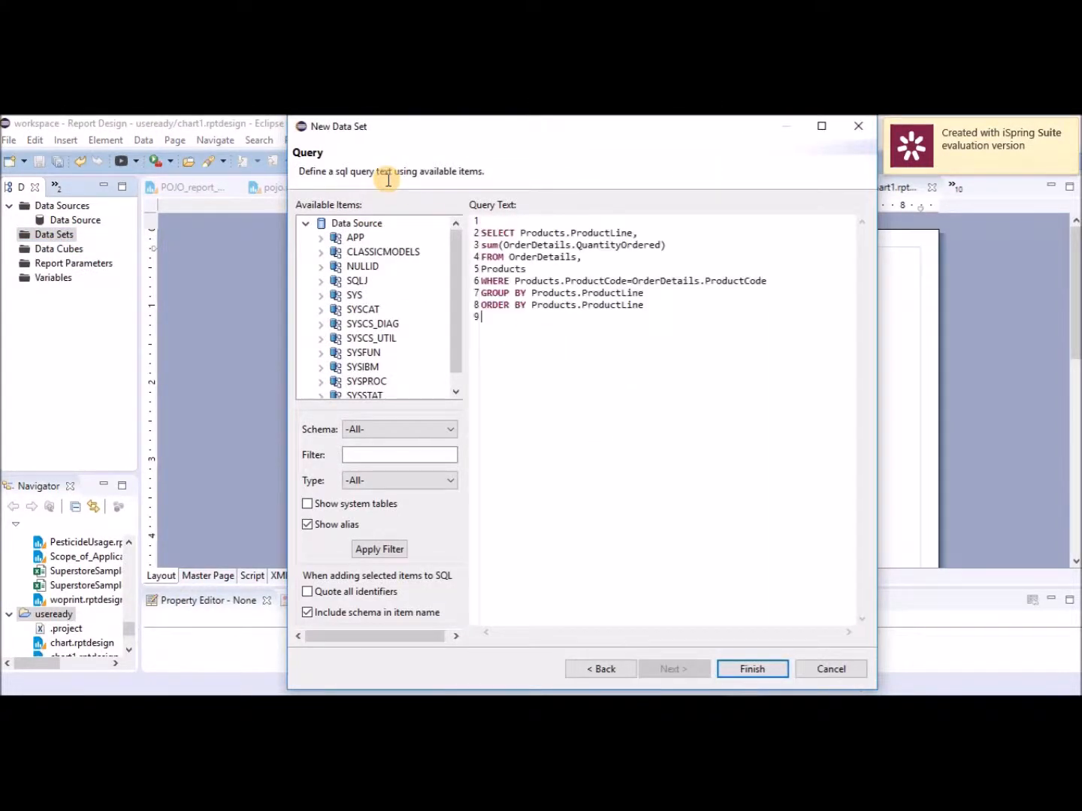
pyautogui.click(482, 234)
pyautogui.press('BackSpace')
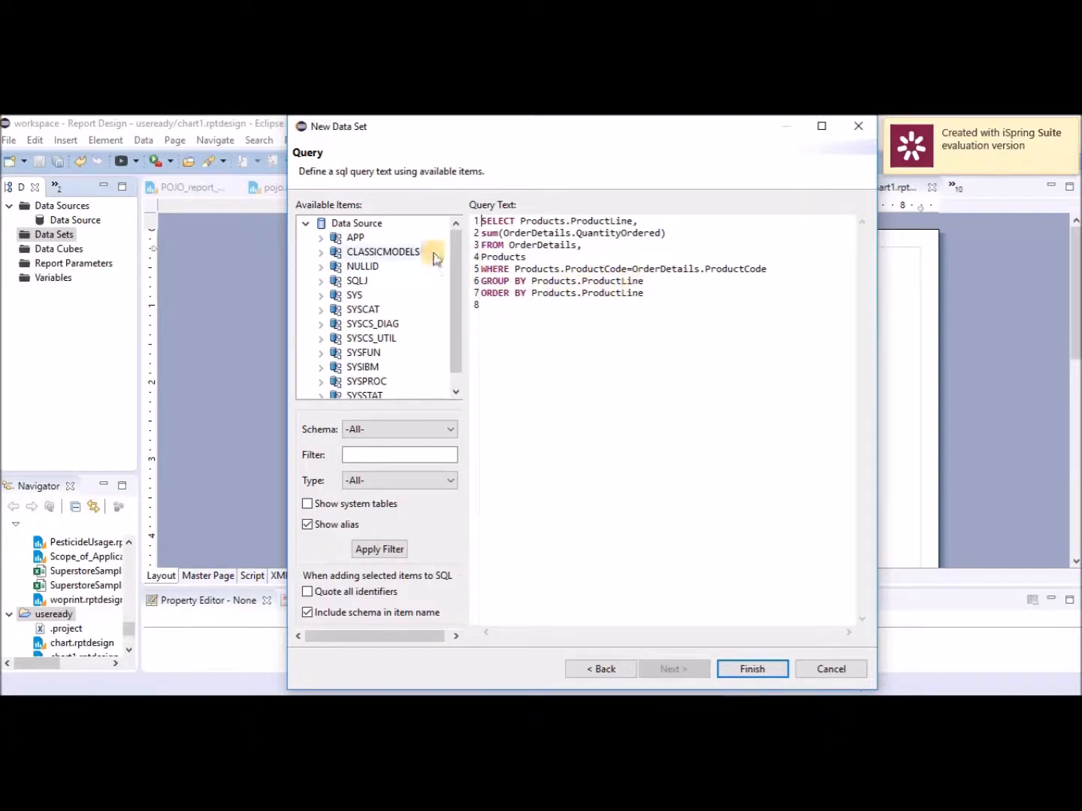
# Check the PRODUCTLINES, ORDERDETAILS and PRODUCTS columns in a widened tree, then finish the data set.
pyautogui.click(322, 251)
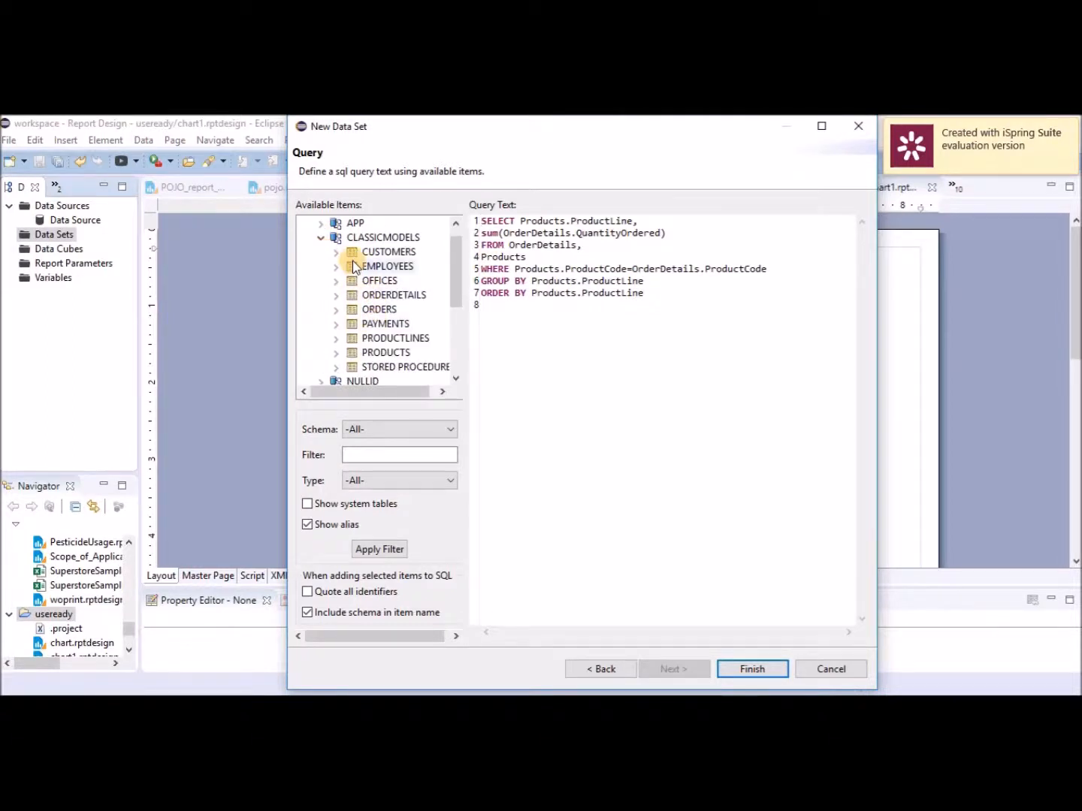
pyautogui.click(337, 339)
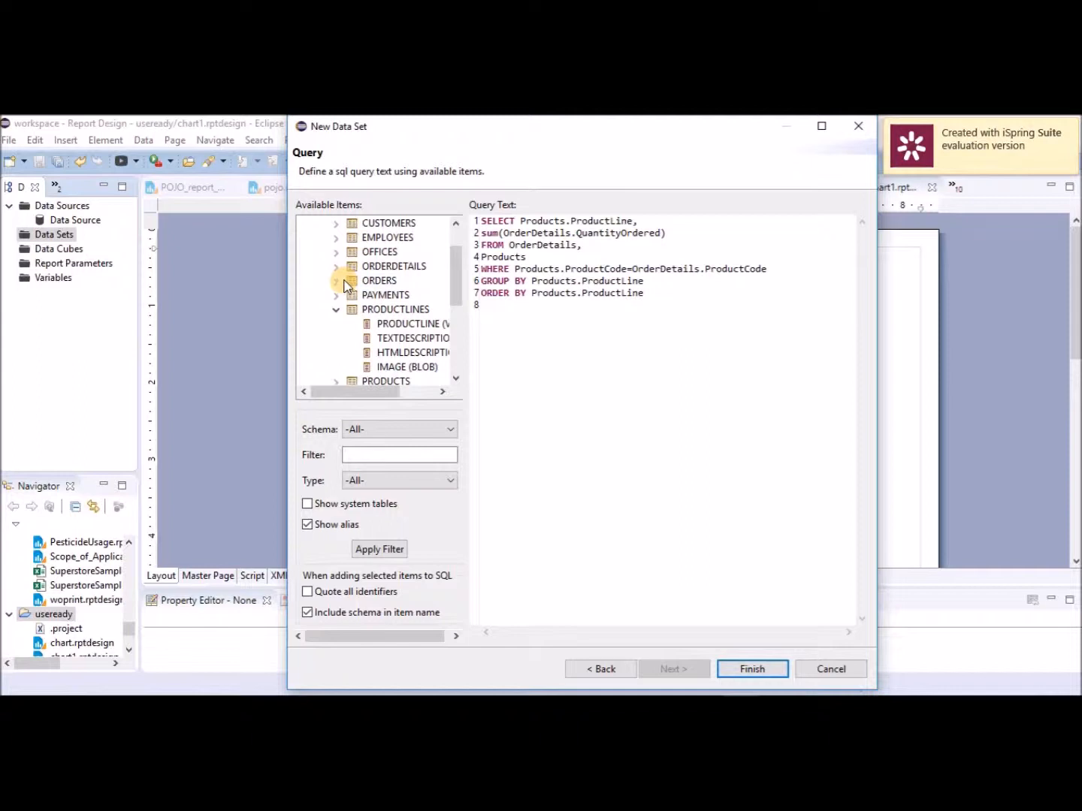
pyautogui.click(336, 267)
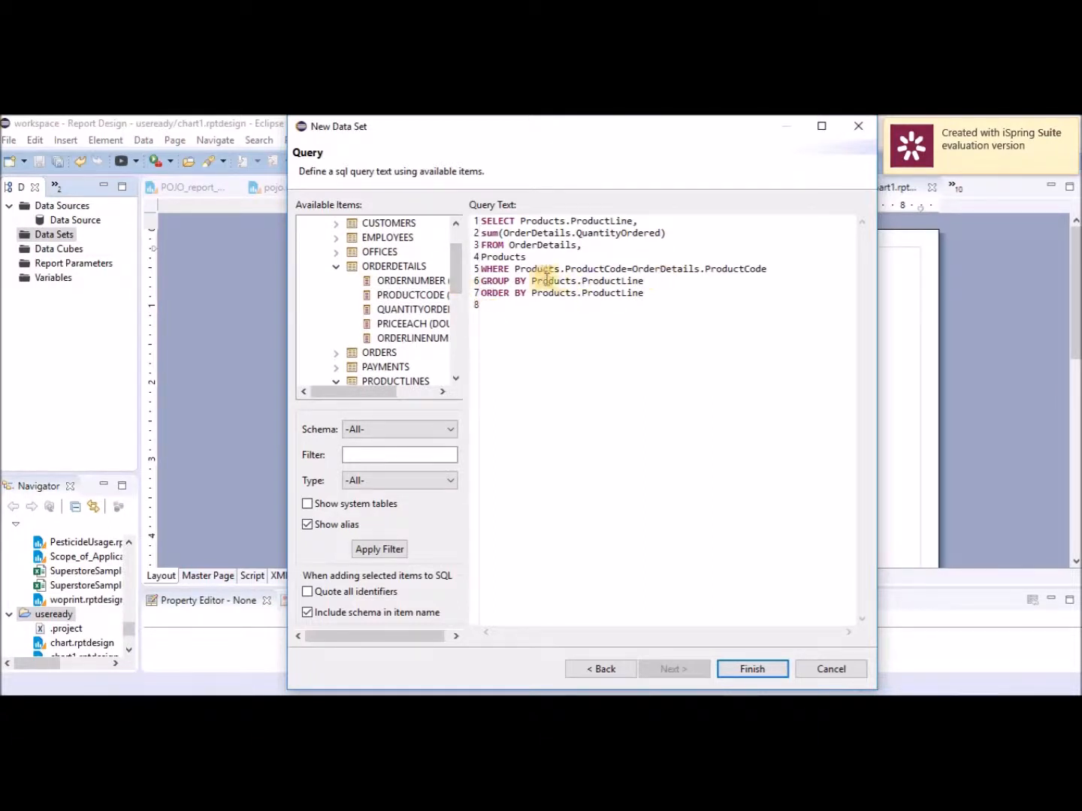
pyautogui.moveTo(456, 271); pyautogui.dragTo(461, 298)
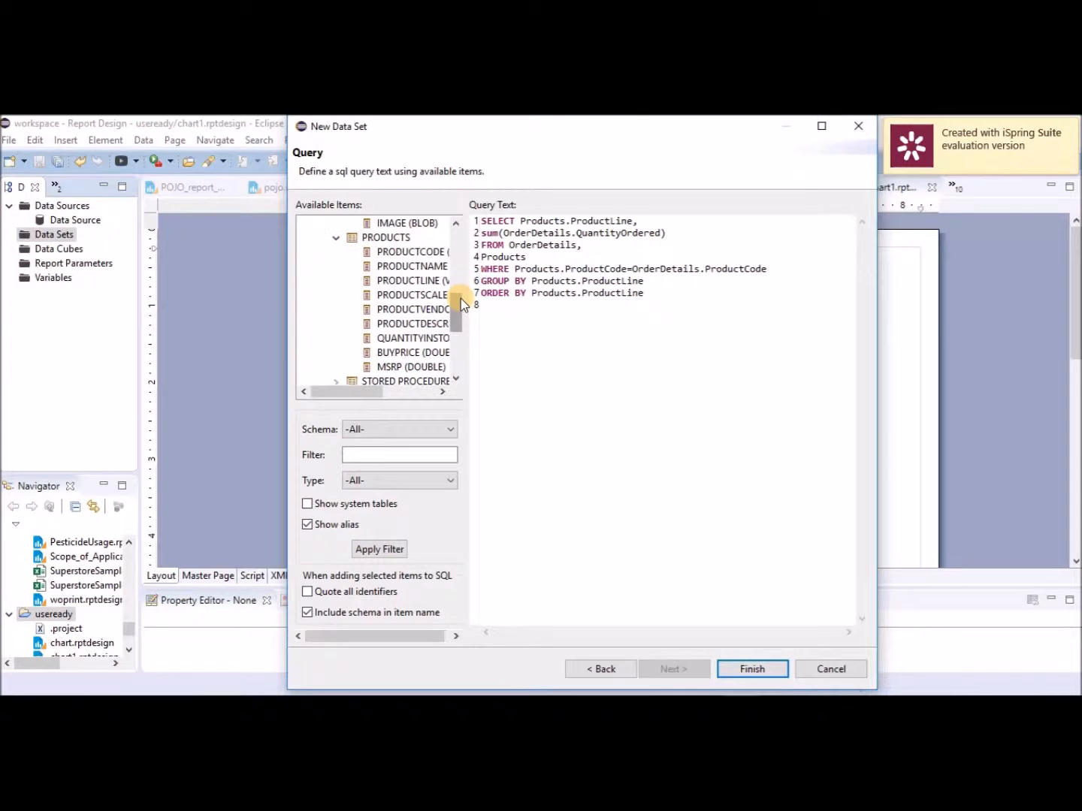
pyautogui.moveTo(461, 310); pyautogui.dragTo(453, 284)
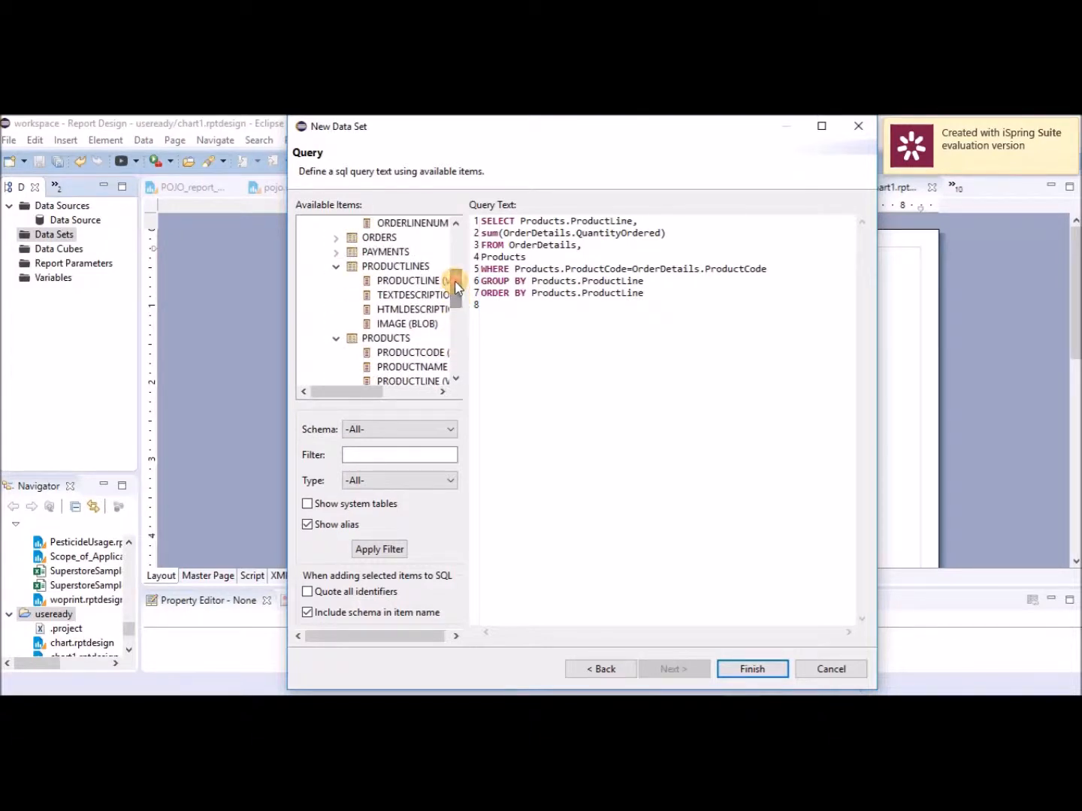
pyautogui.moveTo(456, 287); pyautogui.dragTo(458, 316)
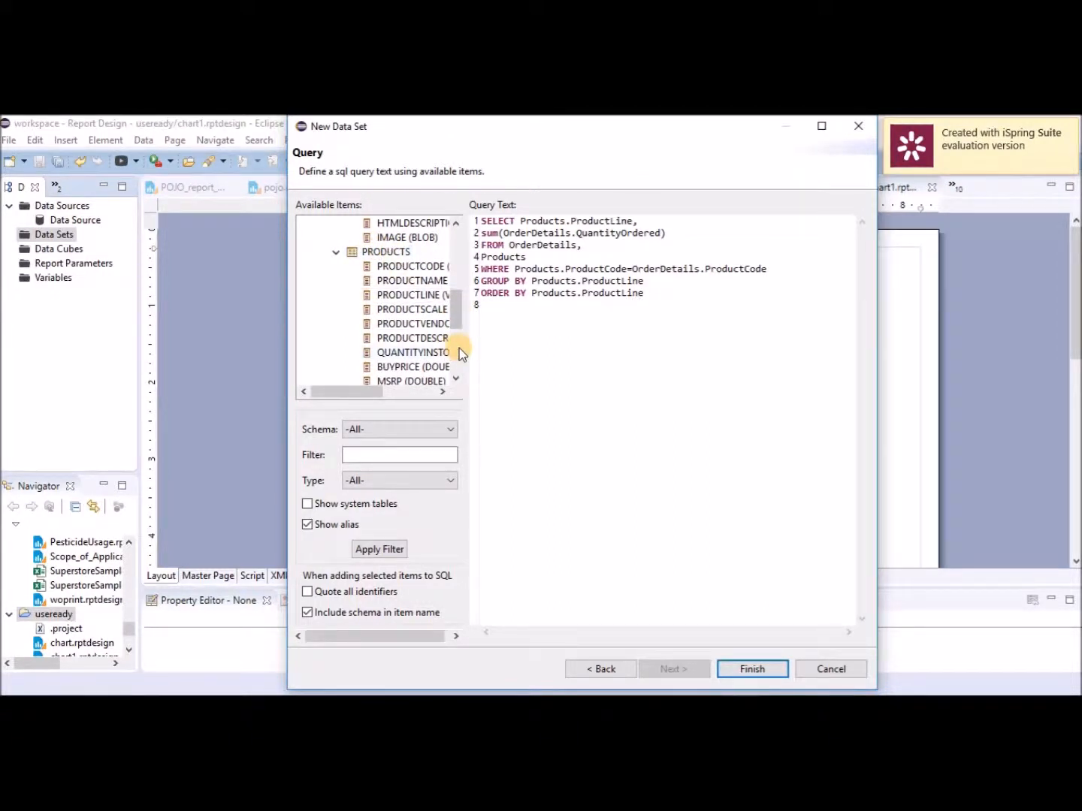
pyautogui.moveTo(463, 346); pyautogui.dragTo(551, 352)
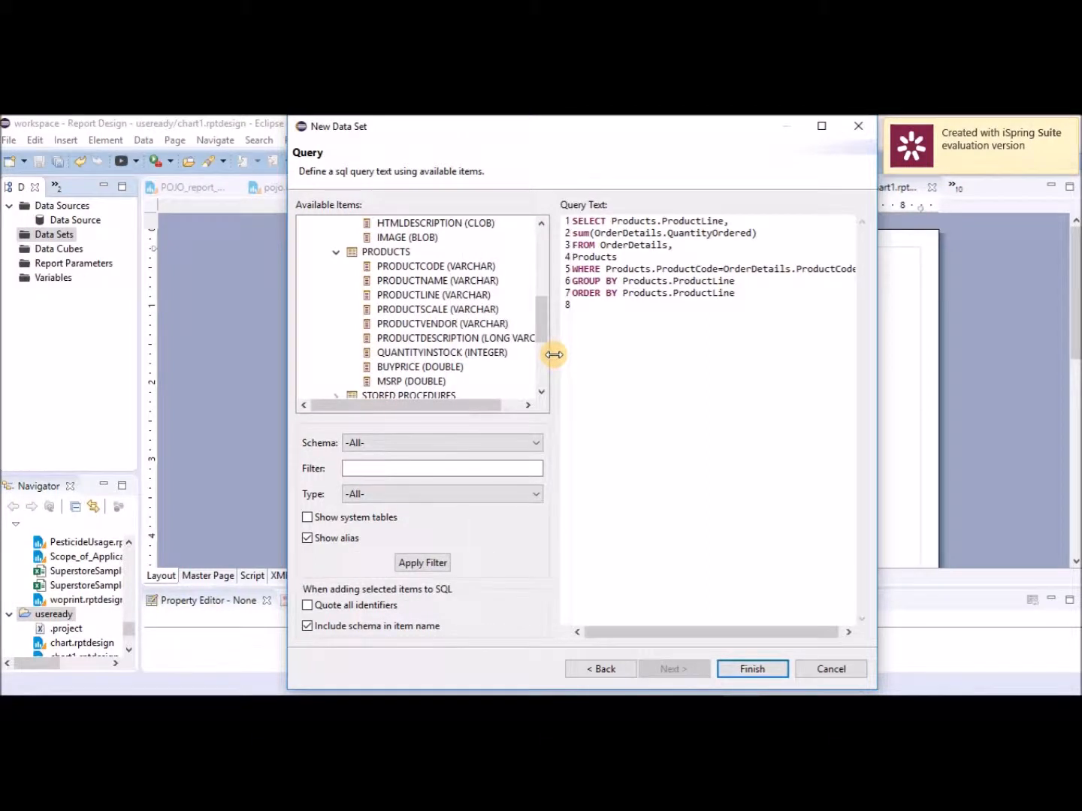
pyautogui.click(436, 271)
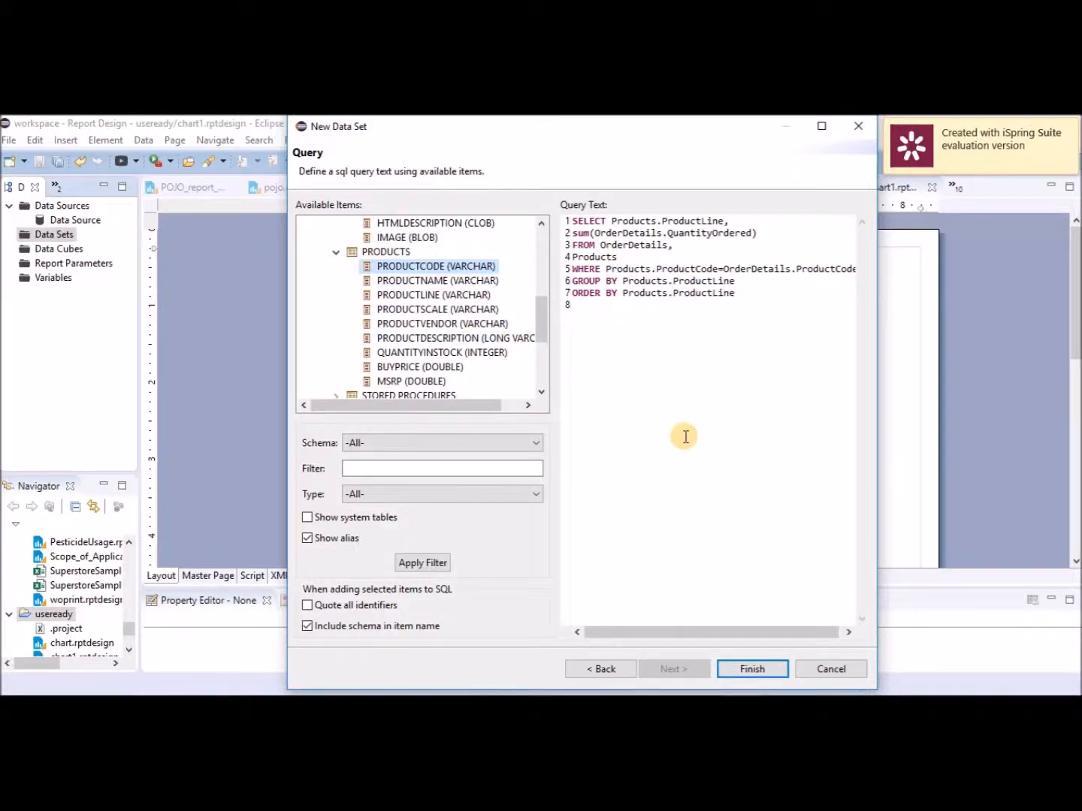
pyautogui.click(768, 675)
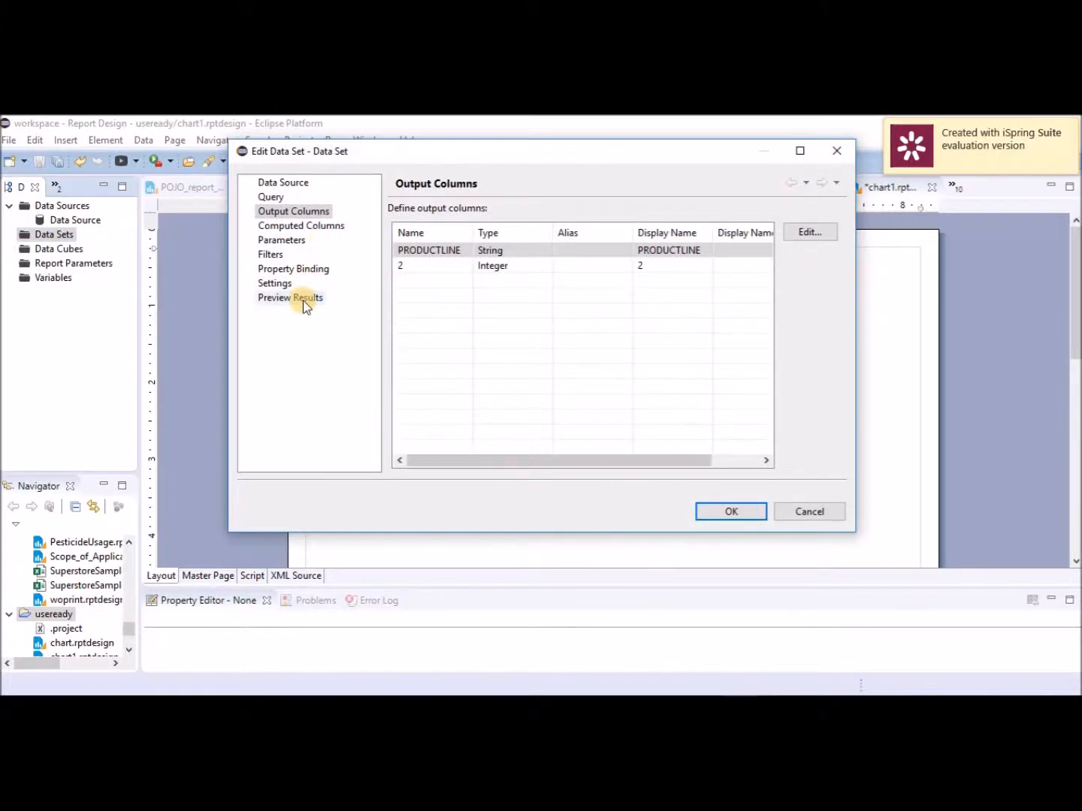
# Preview results sorted by quantity, then give output column 2 the alias TotalOrder.
pyautogui.click(302, 300)
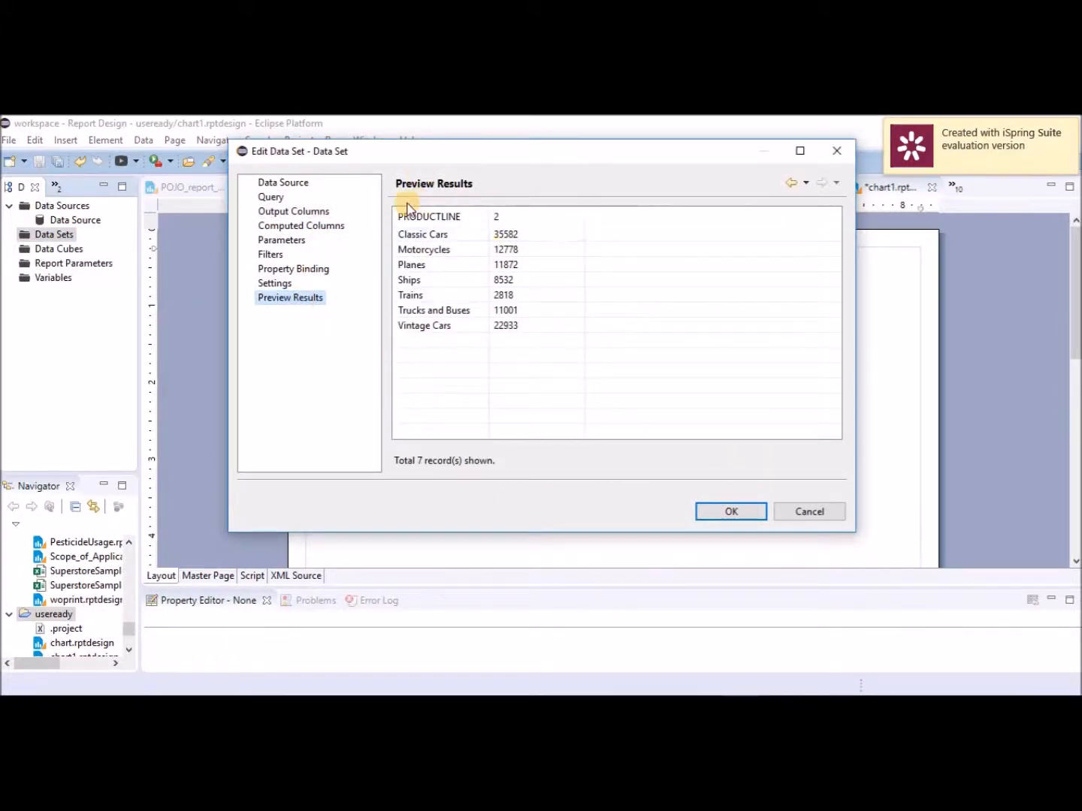
pyautogui.click(529, 218)
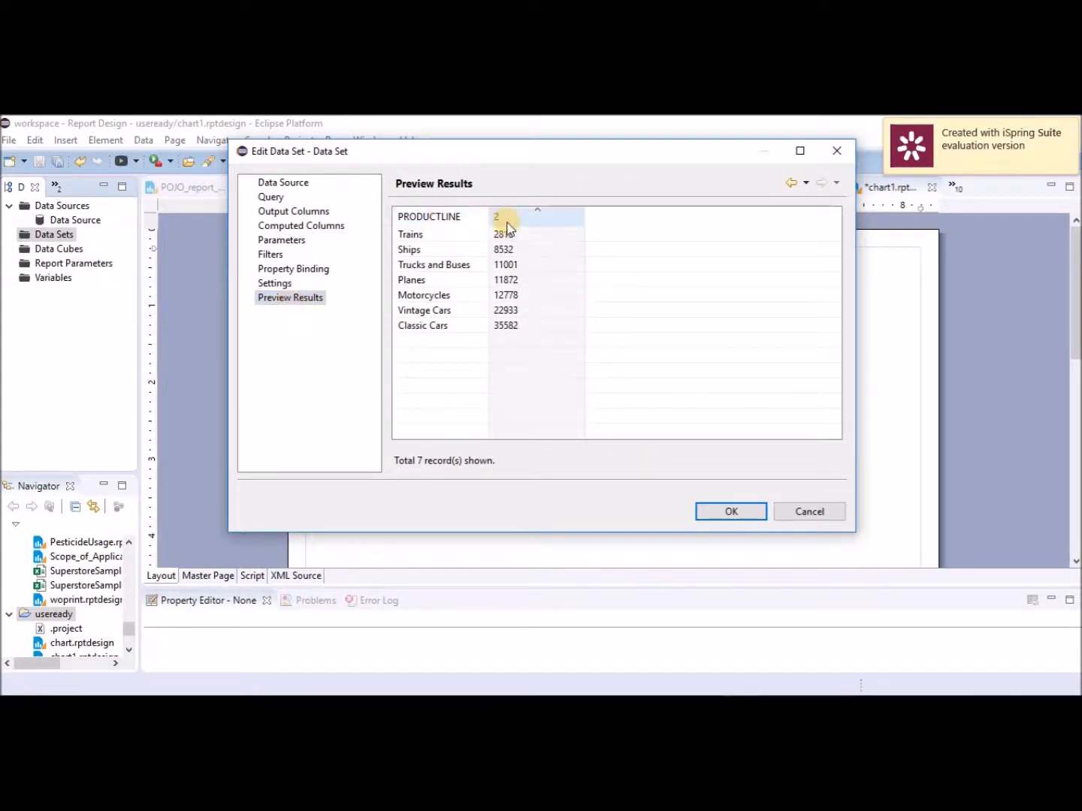
pyautogui.click(307, 215)
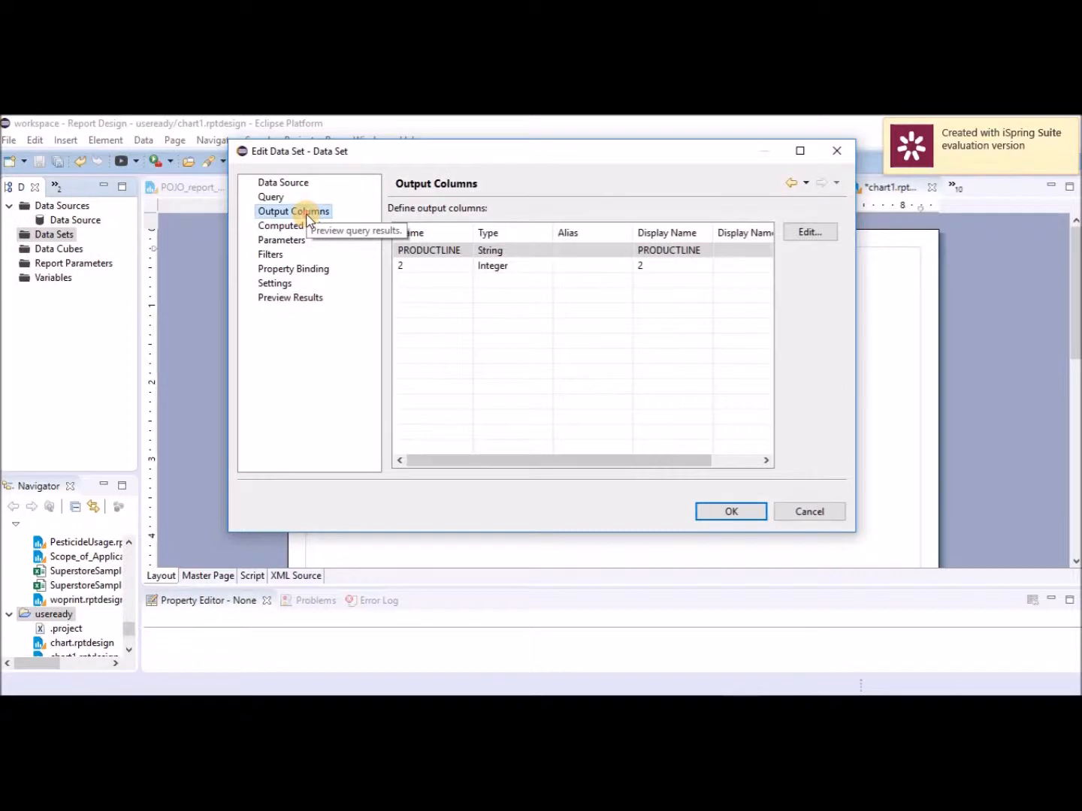
pyautogui.click(421, 268)
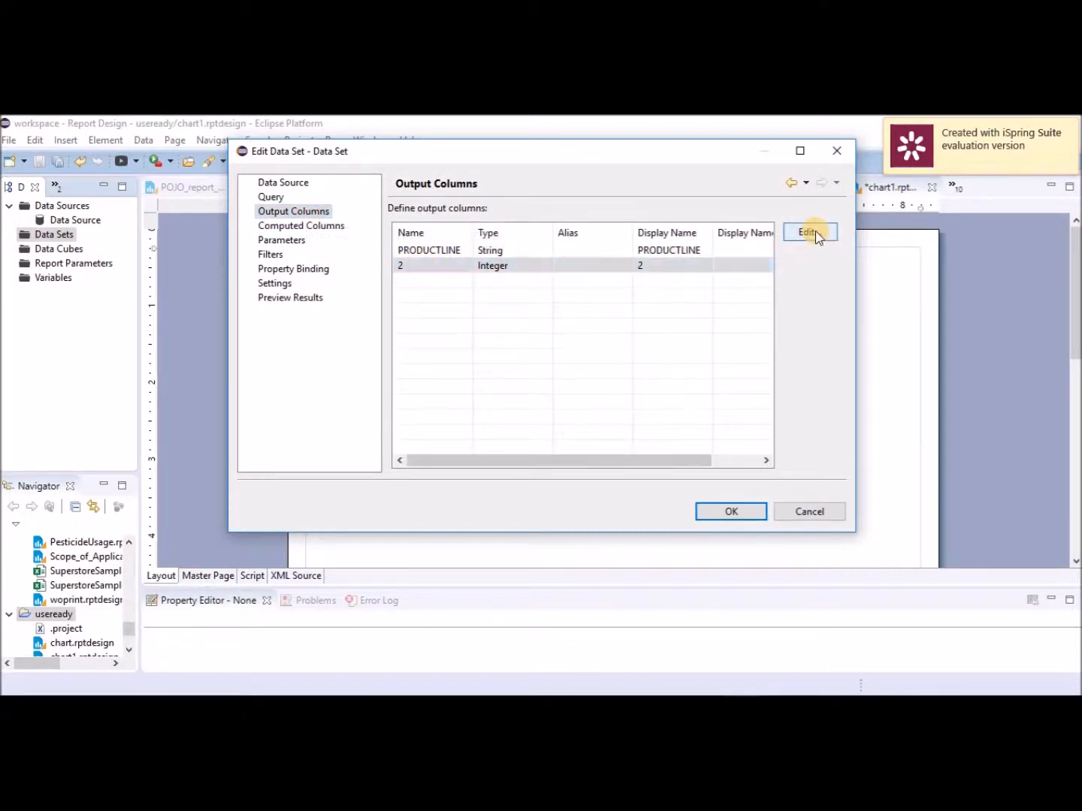
pyautogui.click(810, 233)
pyautogui.click(560, 237)
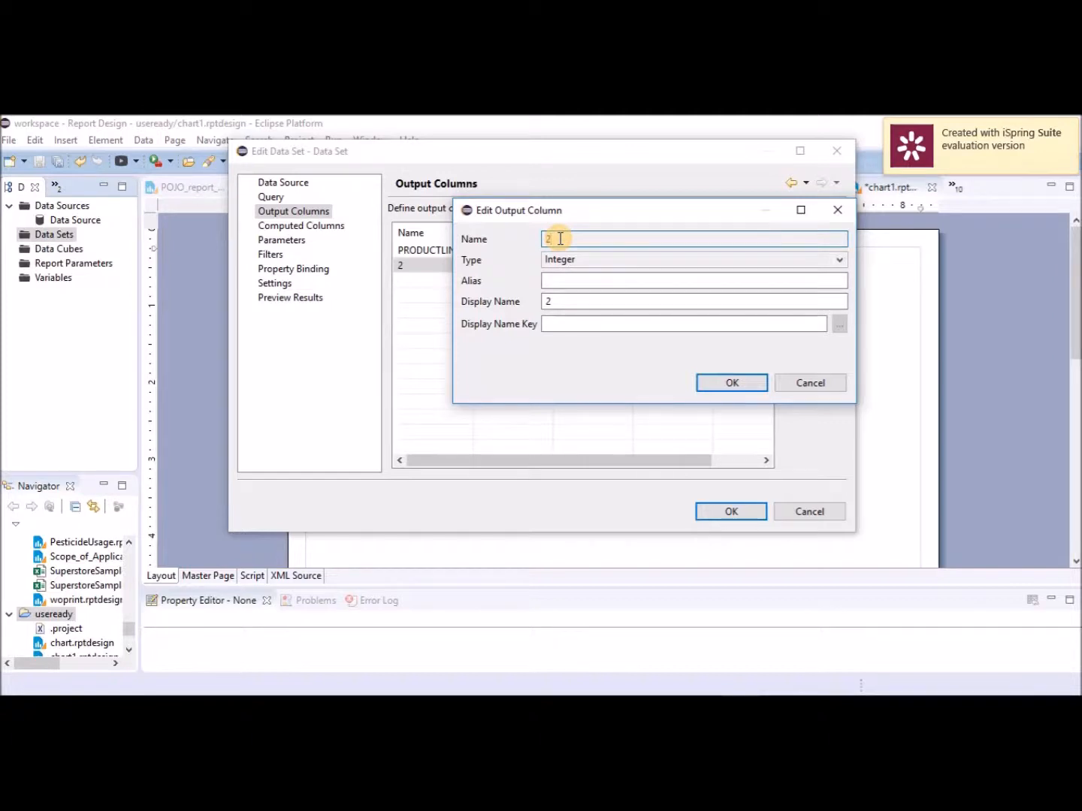
pyautogui.click(556, 278)
pyautogui.write('TotalOrder')
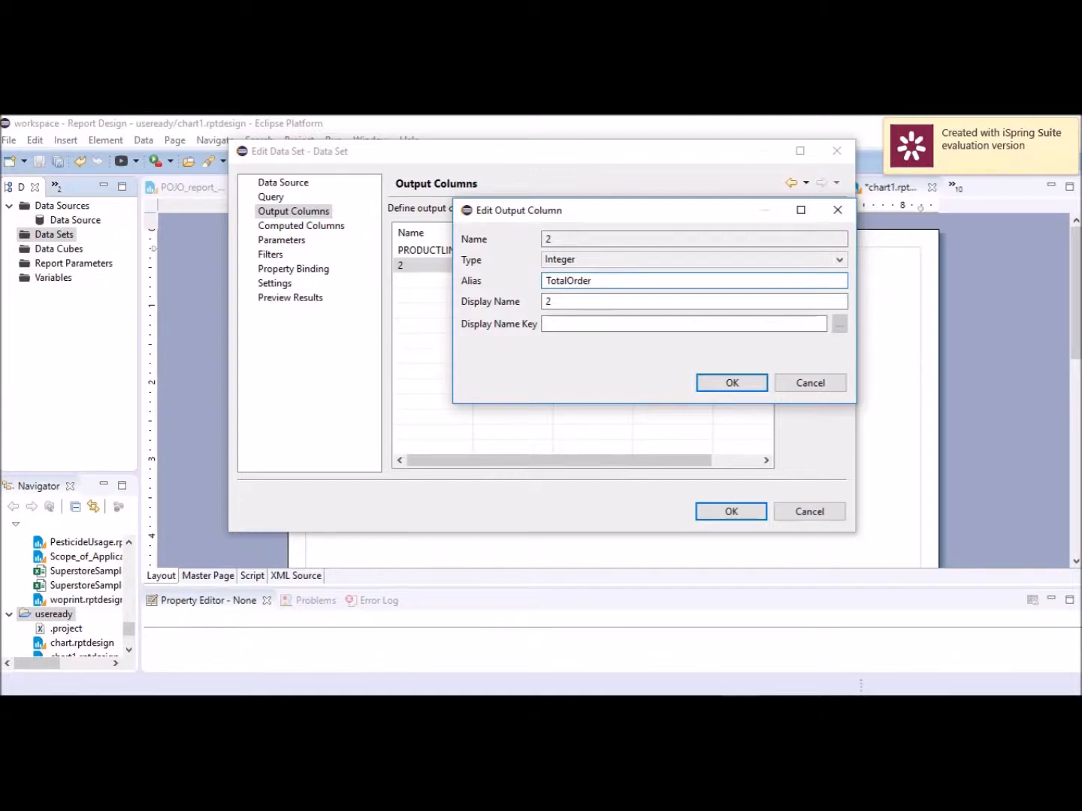
pyautogui.click(732, 383)
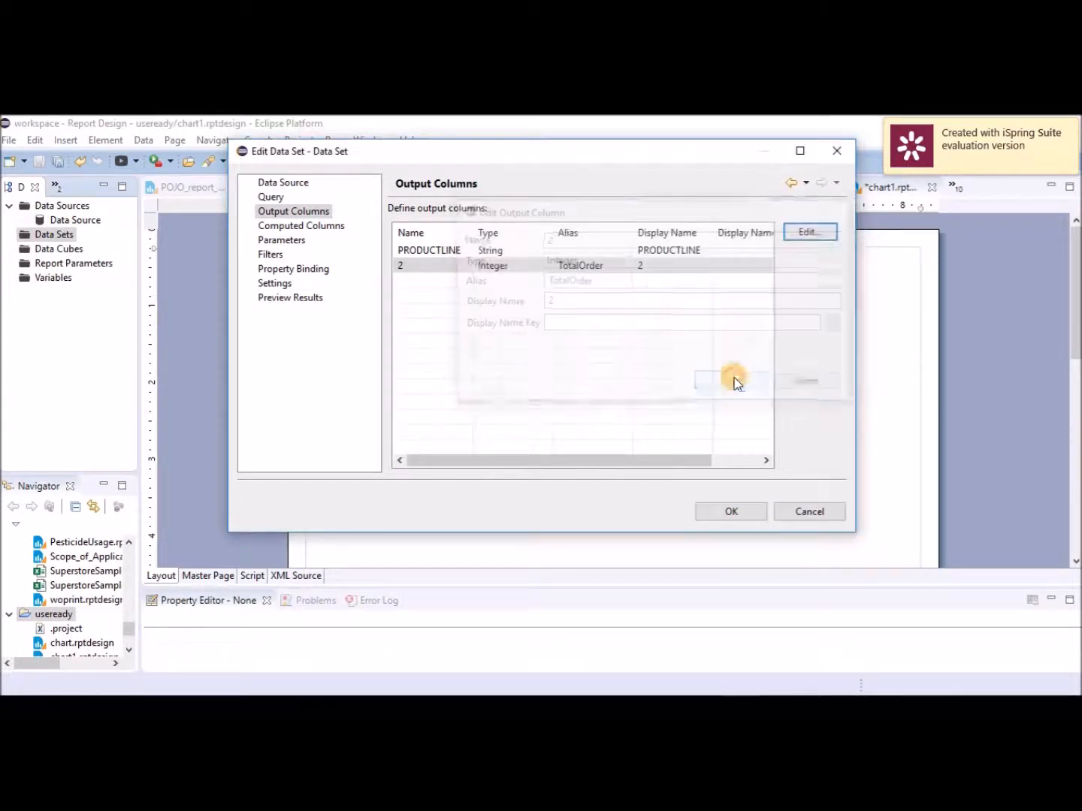
# Re-check the seven product-line totals in Preview Results and save the data set.
pyautogui.click(318, 298)
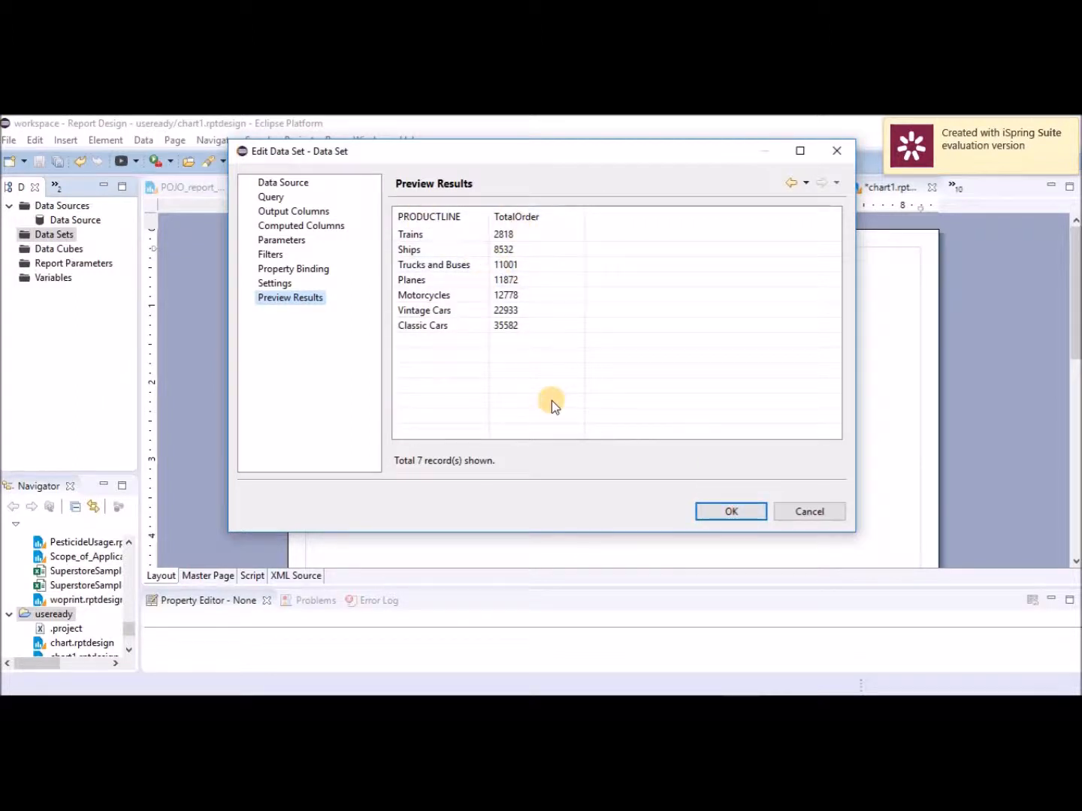
pyautogui.click(735, 518)
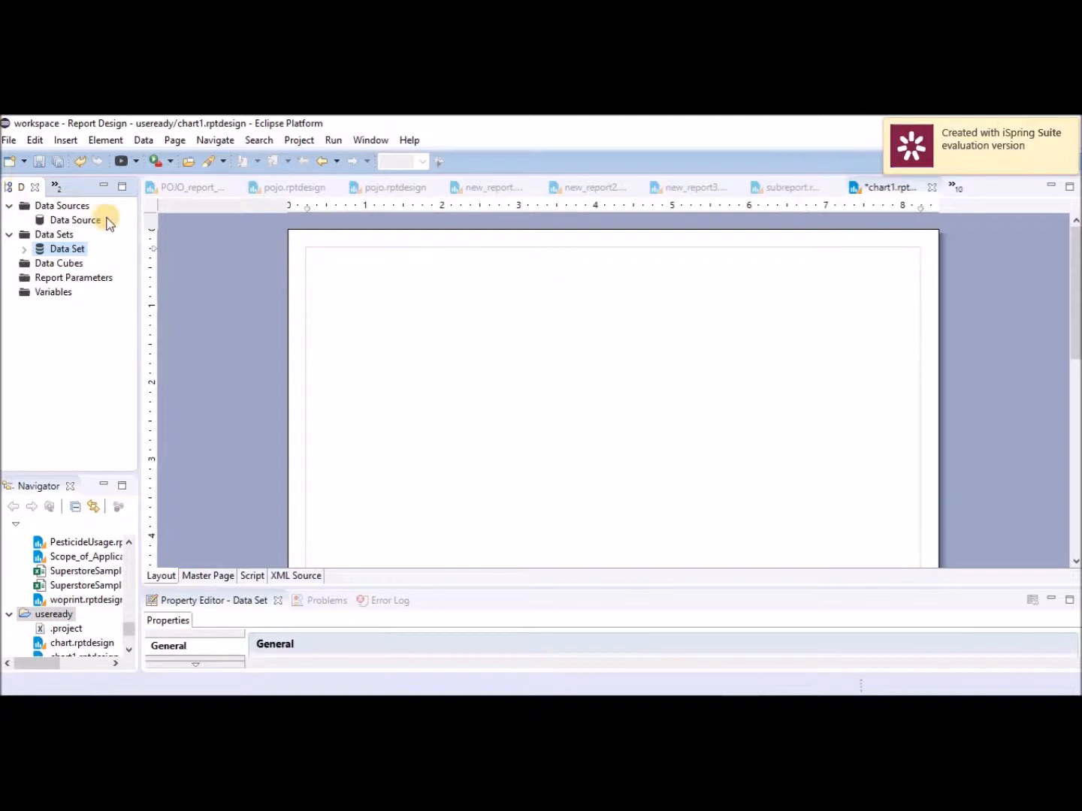
pyautogui.click(58, 188)
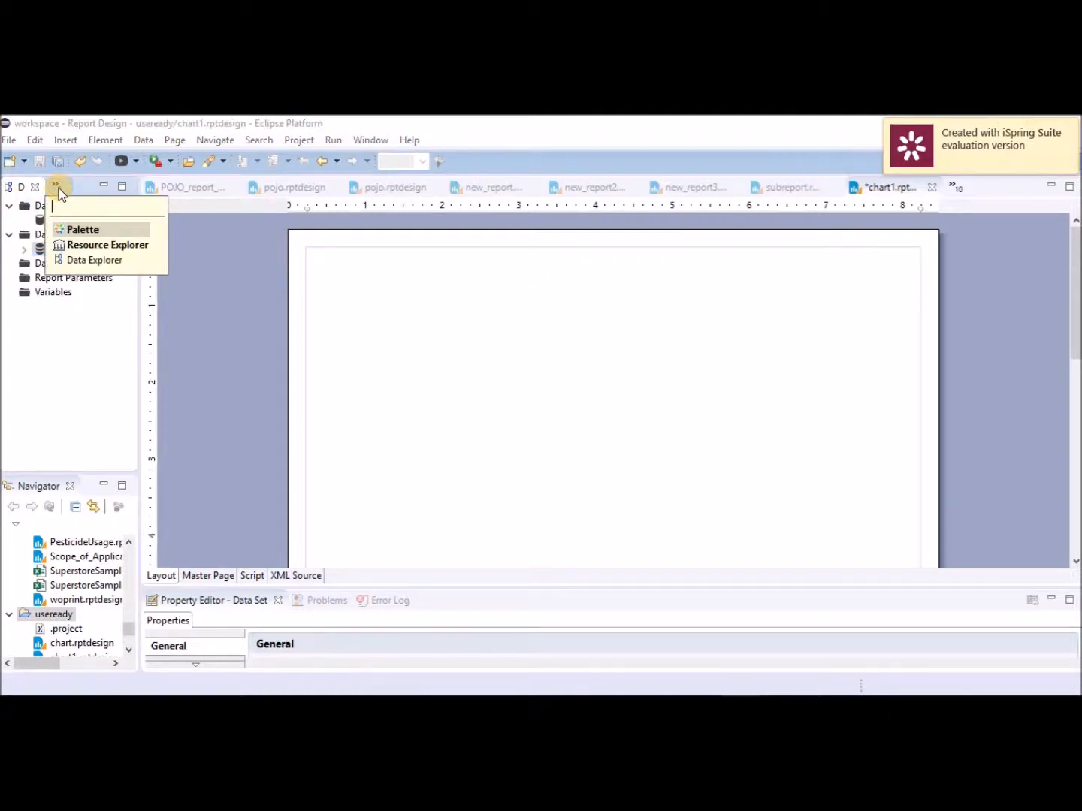
# Show the report-item Palette view and bring up the Insert element list.
pyautogui.click(85, 231)
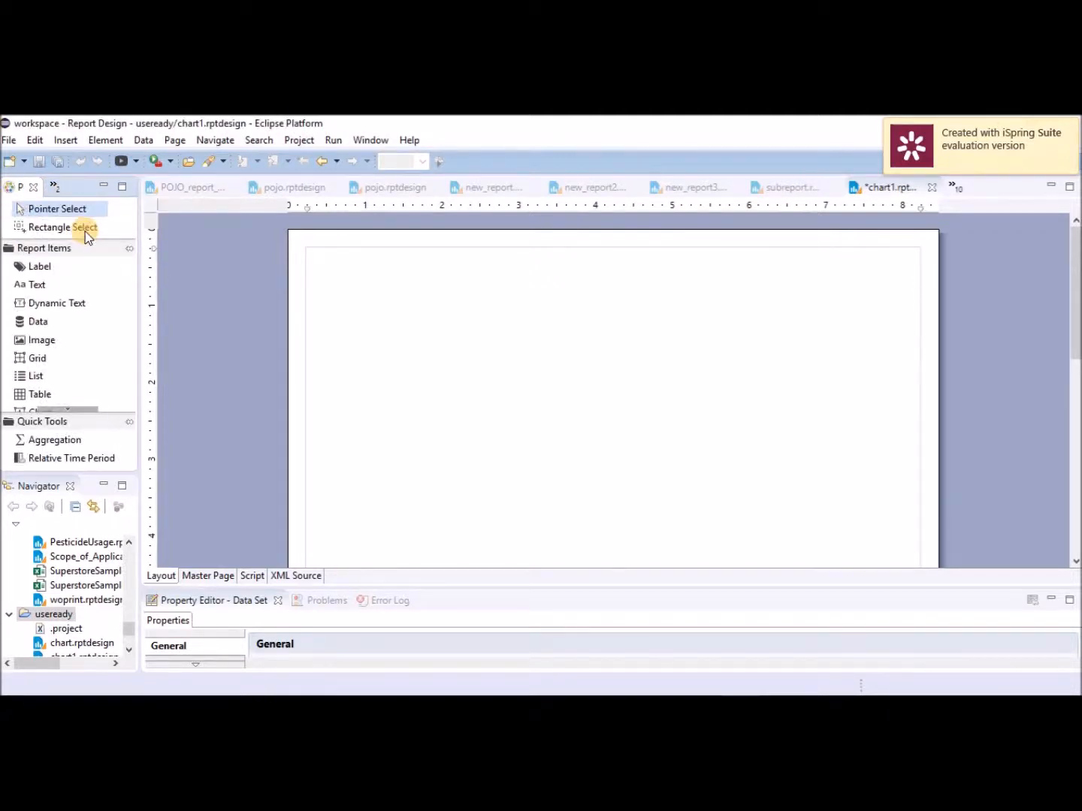
pyautogui.click(65, 146)
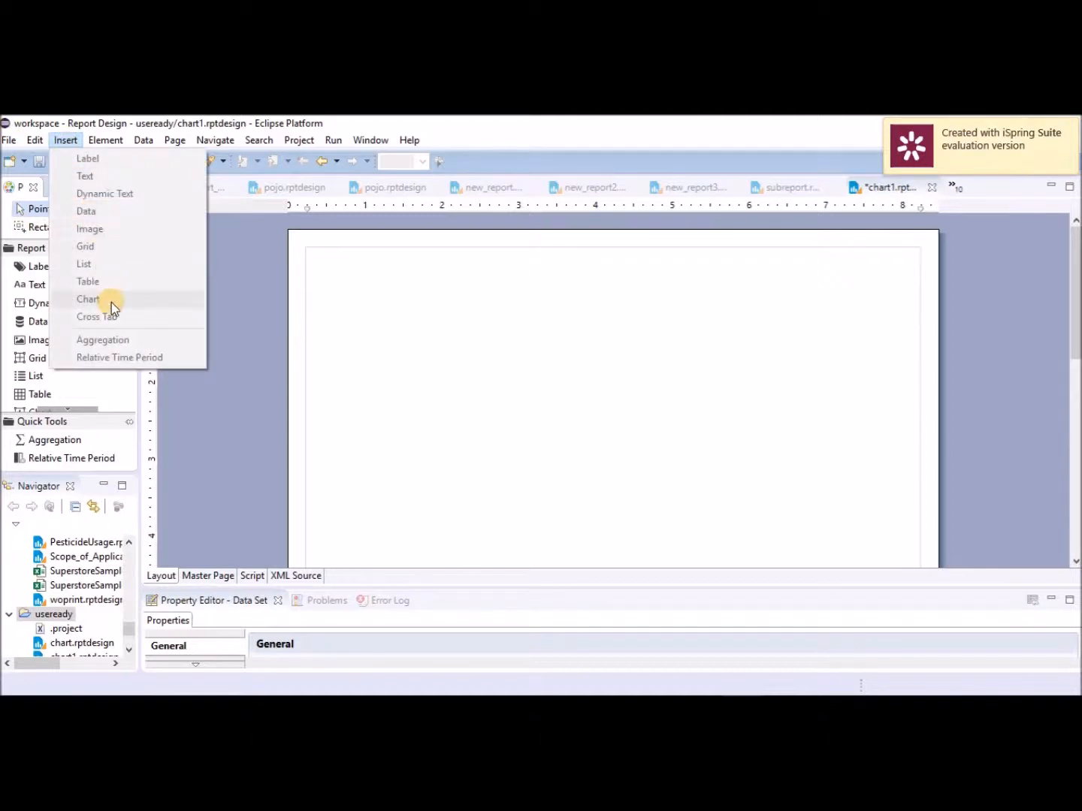
pyautogui.click(216, 140)
pyautogui.moveTo(334, 287)
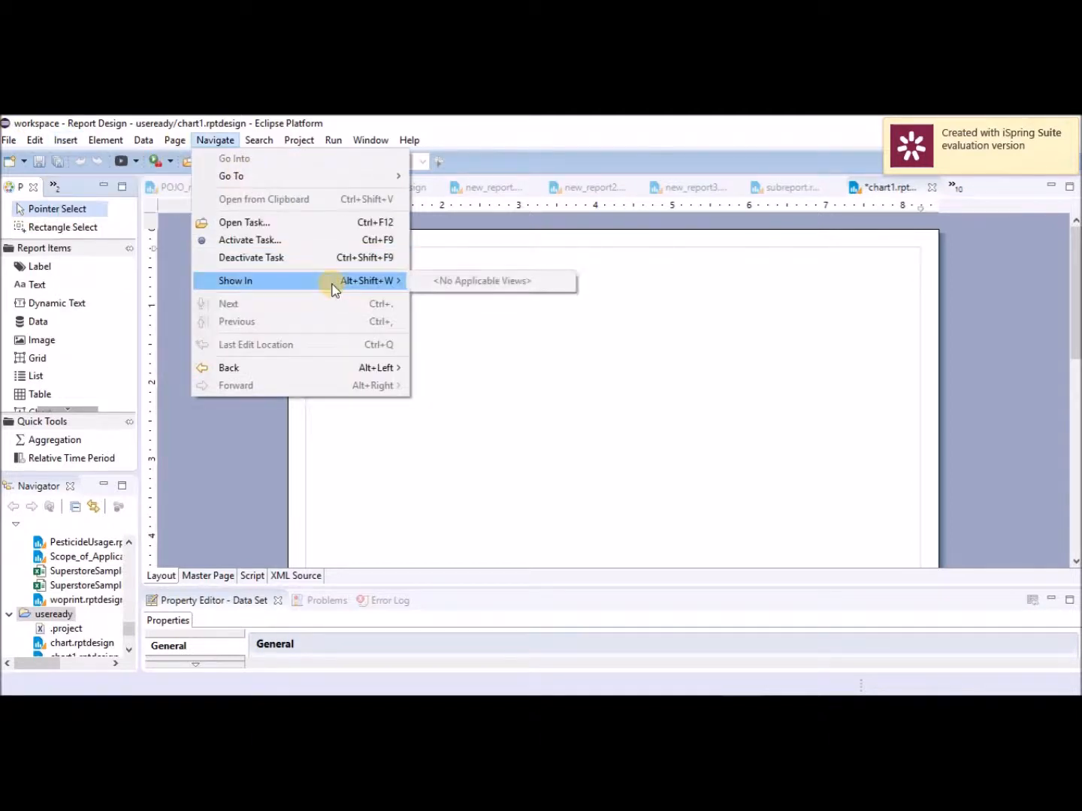
pyautogui.click(499, 409)
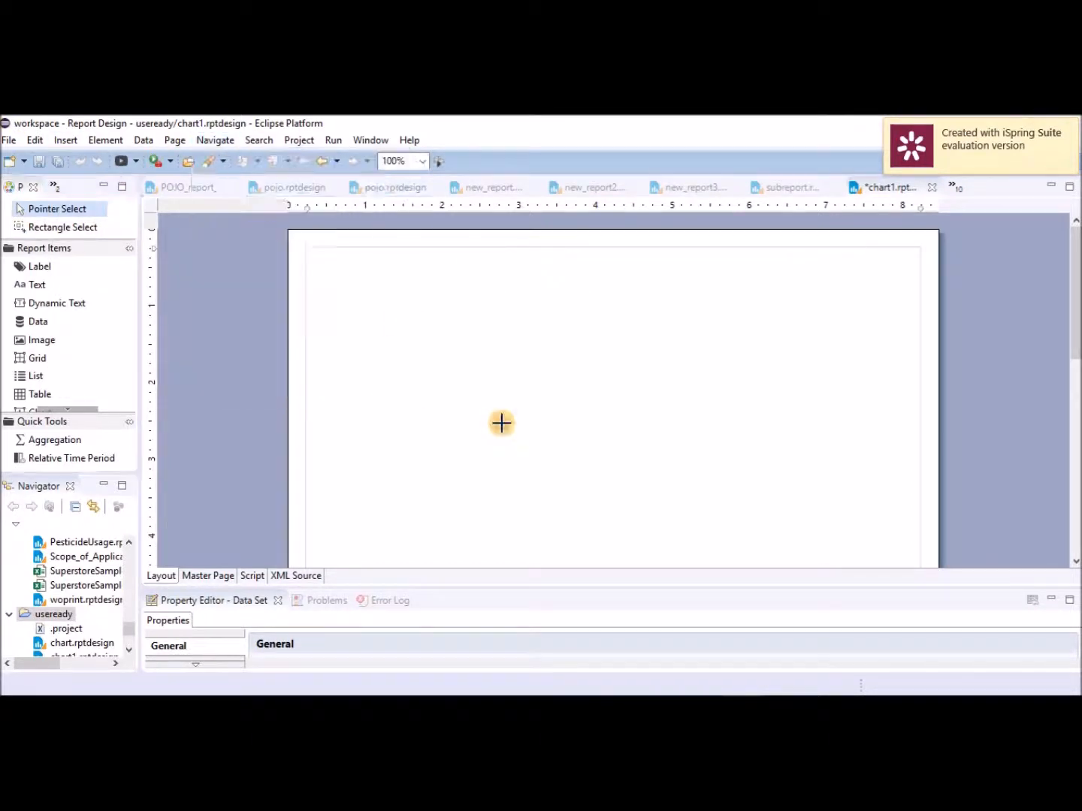
pyautogui.click(66, 141)
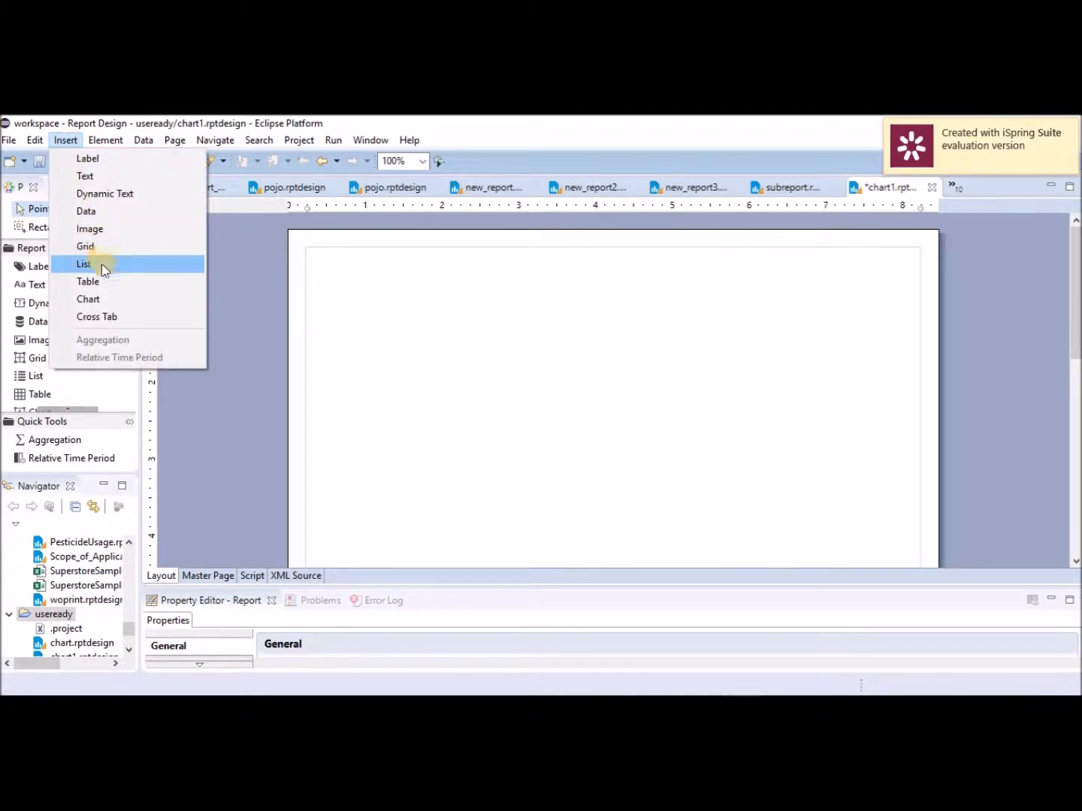
# Insert a chart, compare the cone, difference and scatter types, and choose Pie.
pyautogui.click(110, 303)
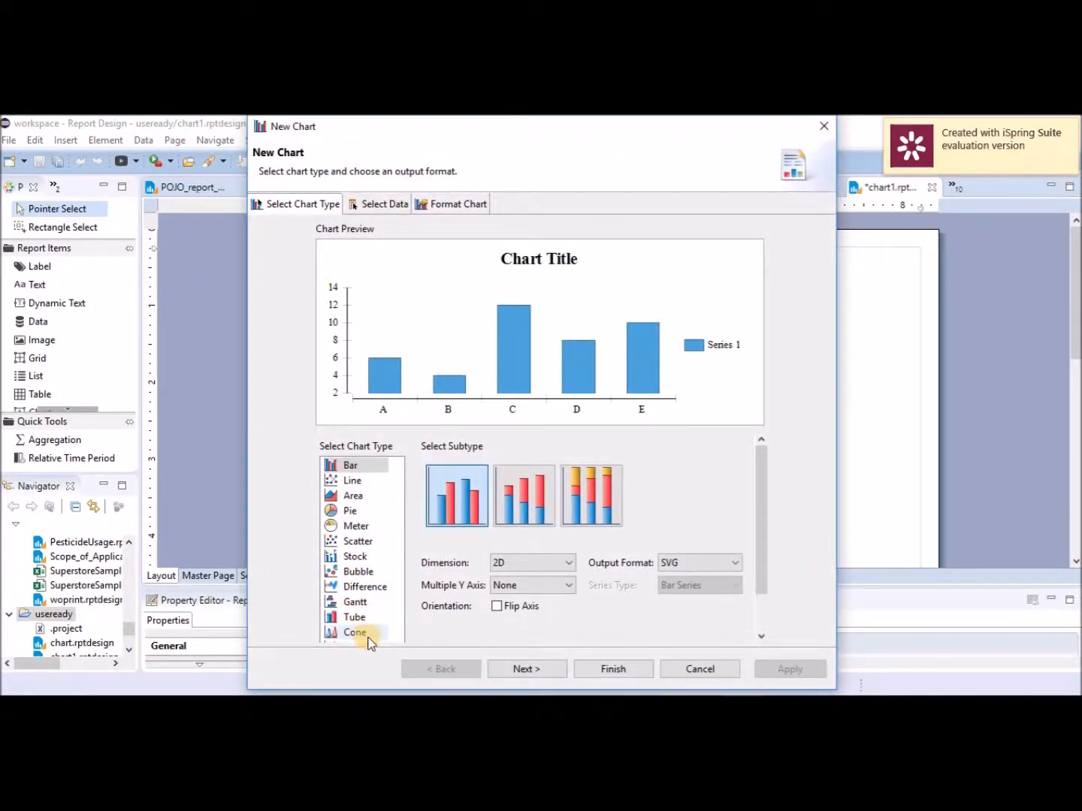
pyautogui.click(364, 633)
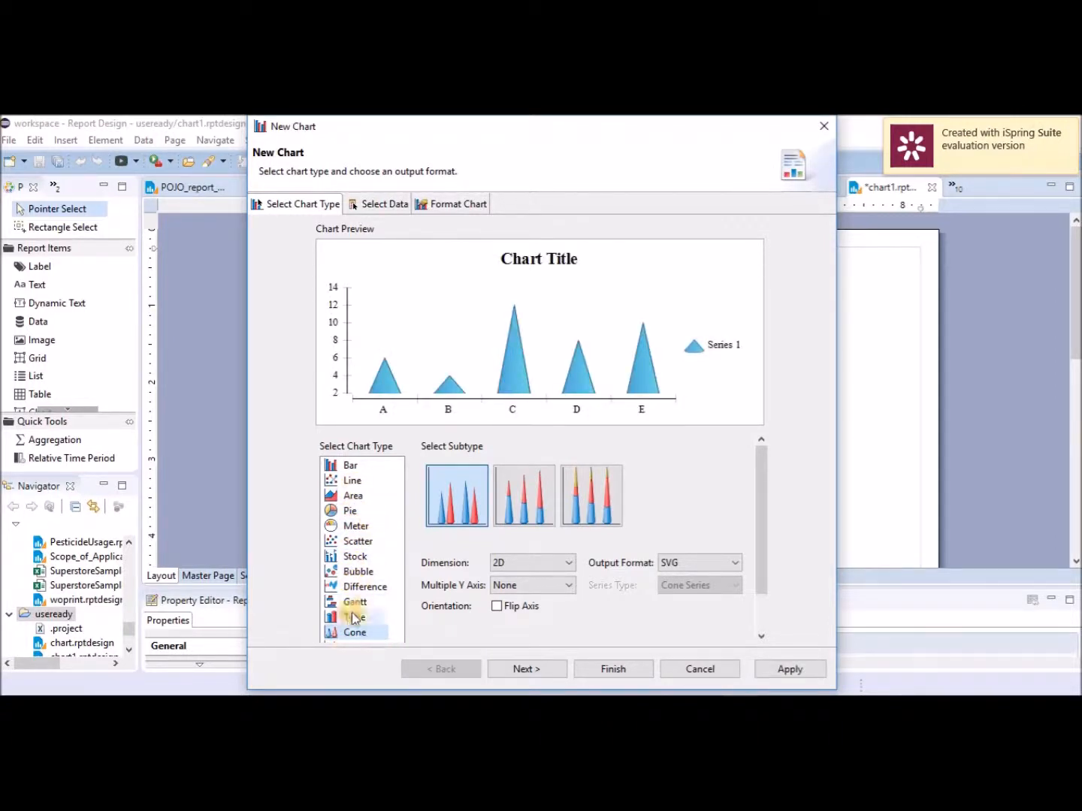
pyautogui.click(361, 588)
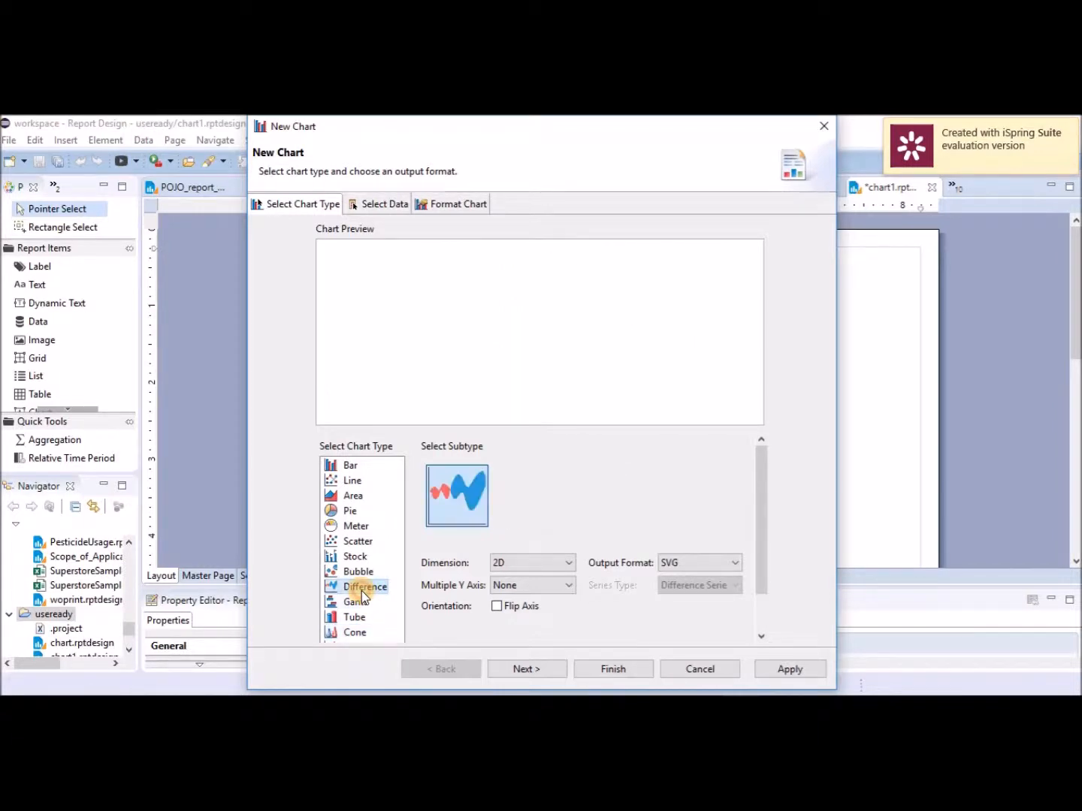
pyautogui.click(358, 543)
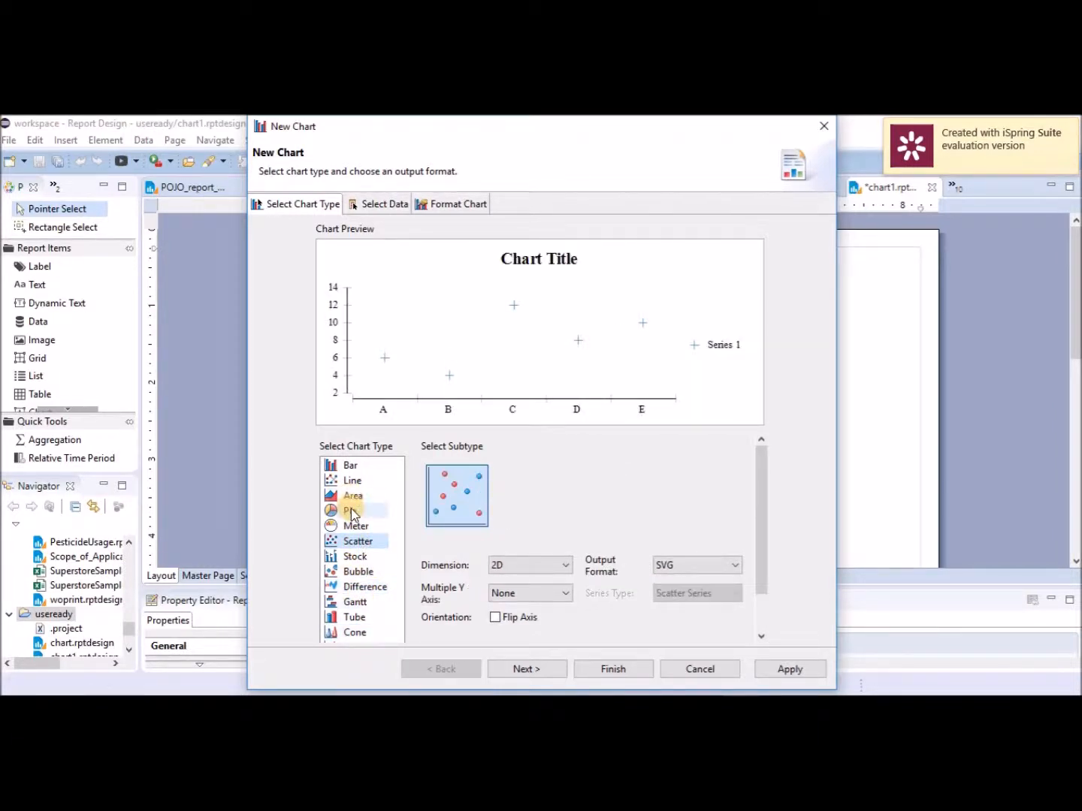
pyautogui.click(379, 510)
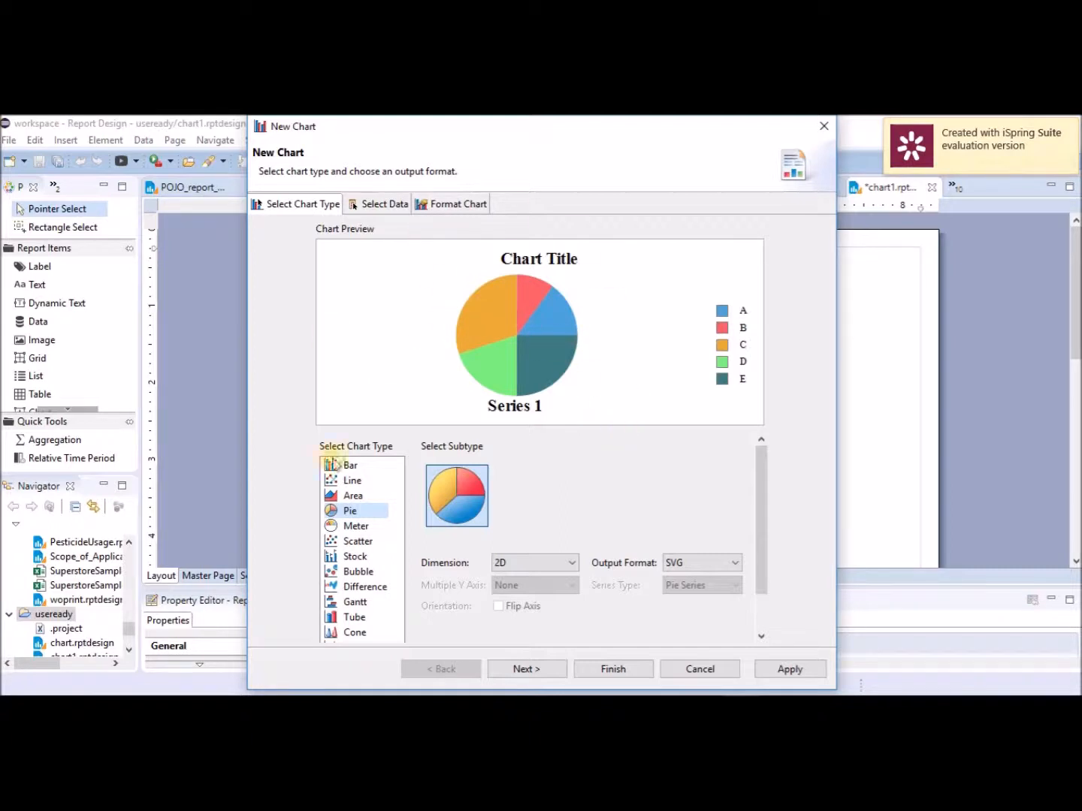
pyautogui.click(370, 205)
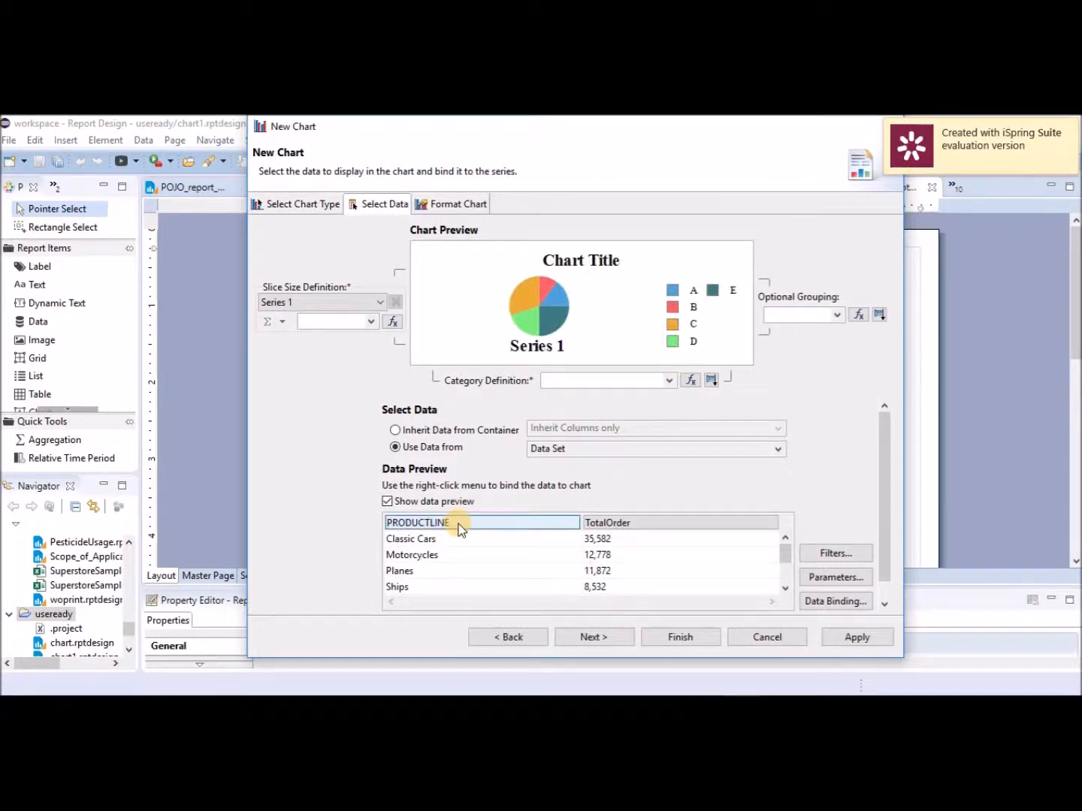
# Drag PRODUCTLINE into Category Definition and TotalOrder into Slice Size Definition.
pyautogui.moveTo(460, 529); pyautogui.dragTo(564, 382)
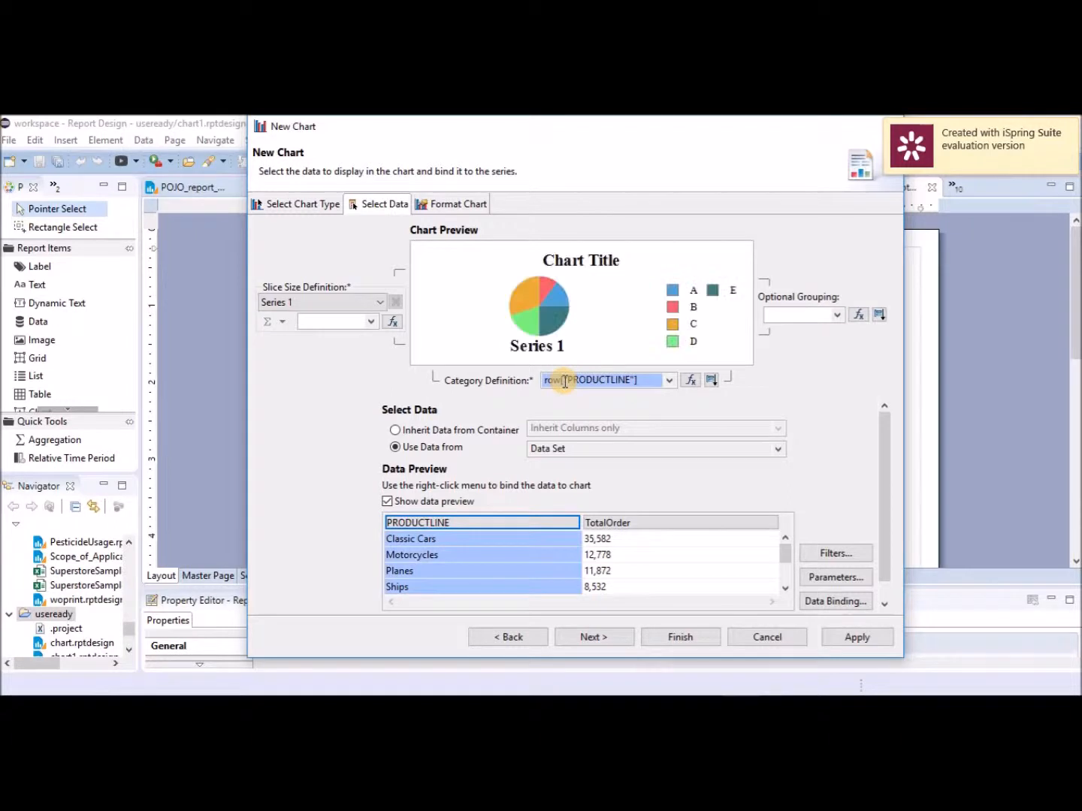
pyautogui.moveTo(640, 523); pyautogui.dragTo(325, 320)
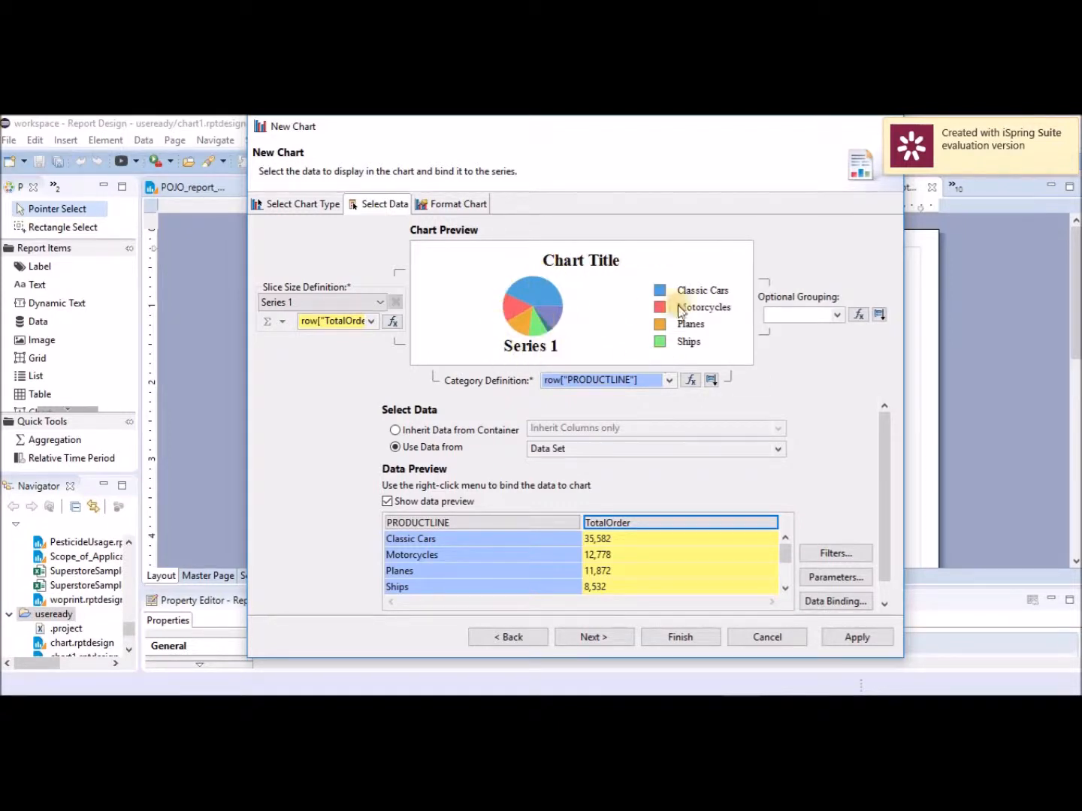
# On Format Chart, replace the Title text with 'Product Lines by Order'.
pyautogui.click(471, 209)
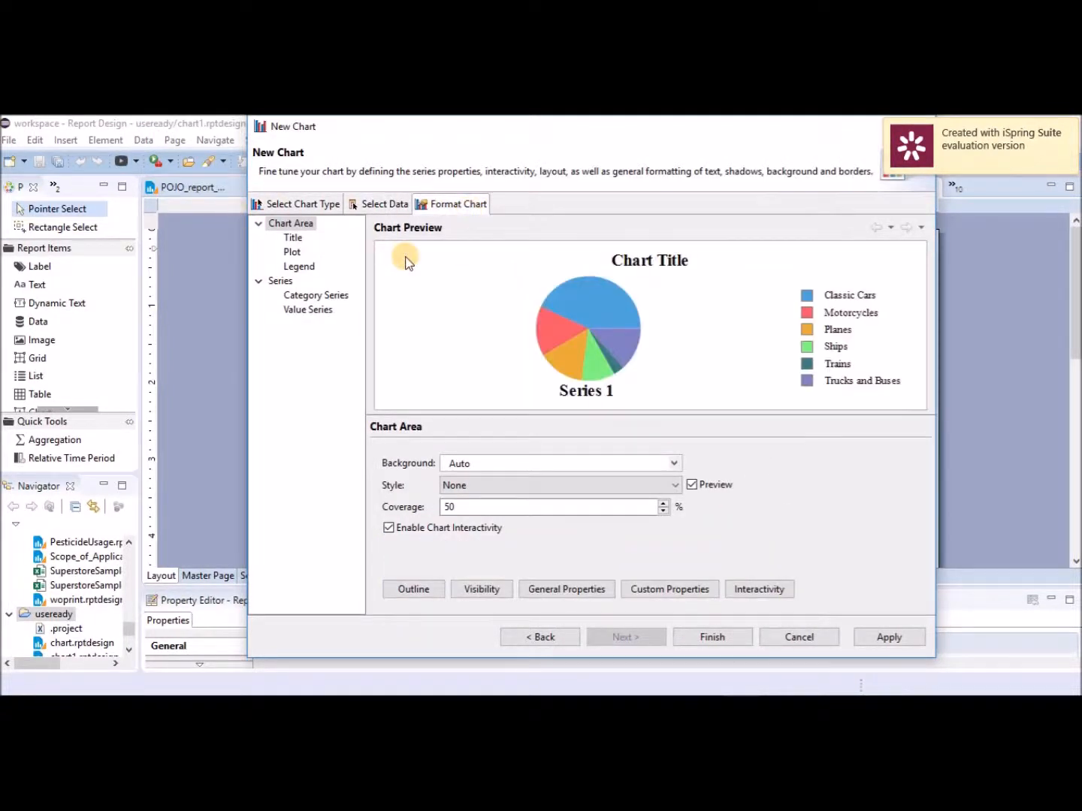
pyautogui.click(293, 238)
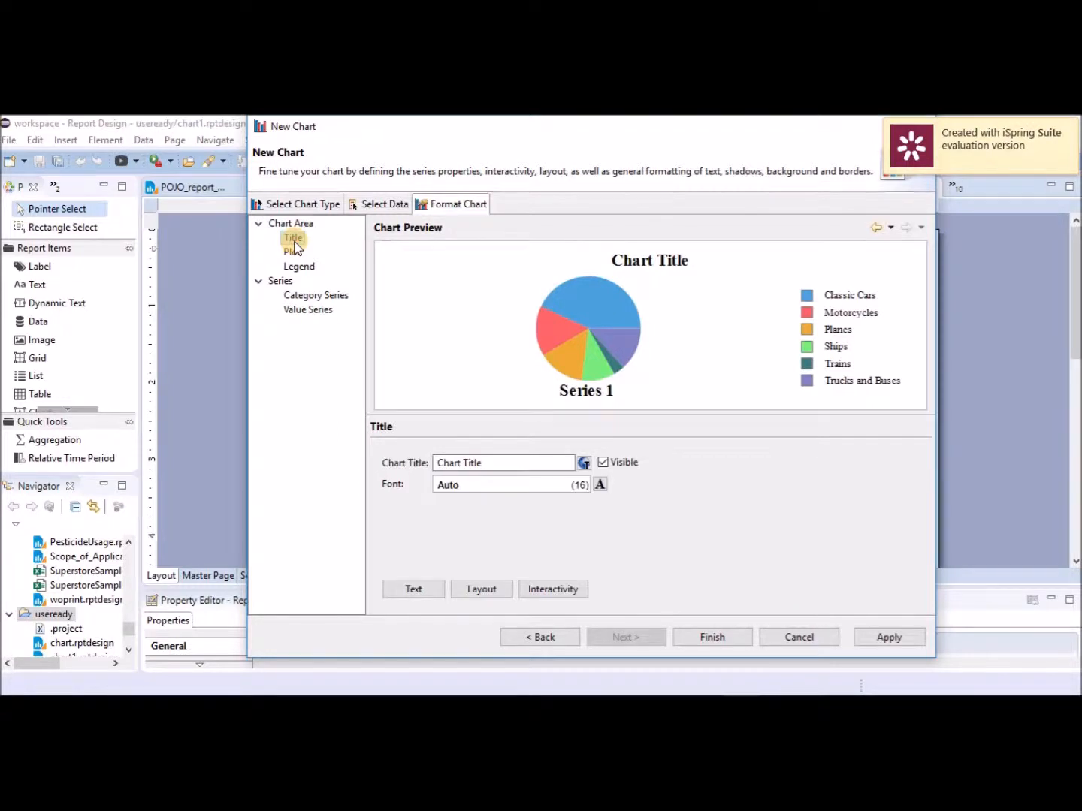
pyautogui.click(488, 461)
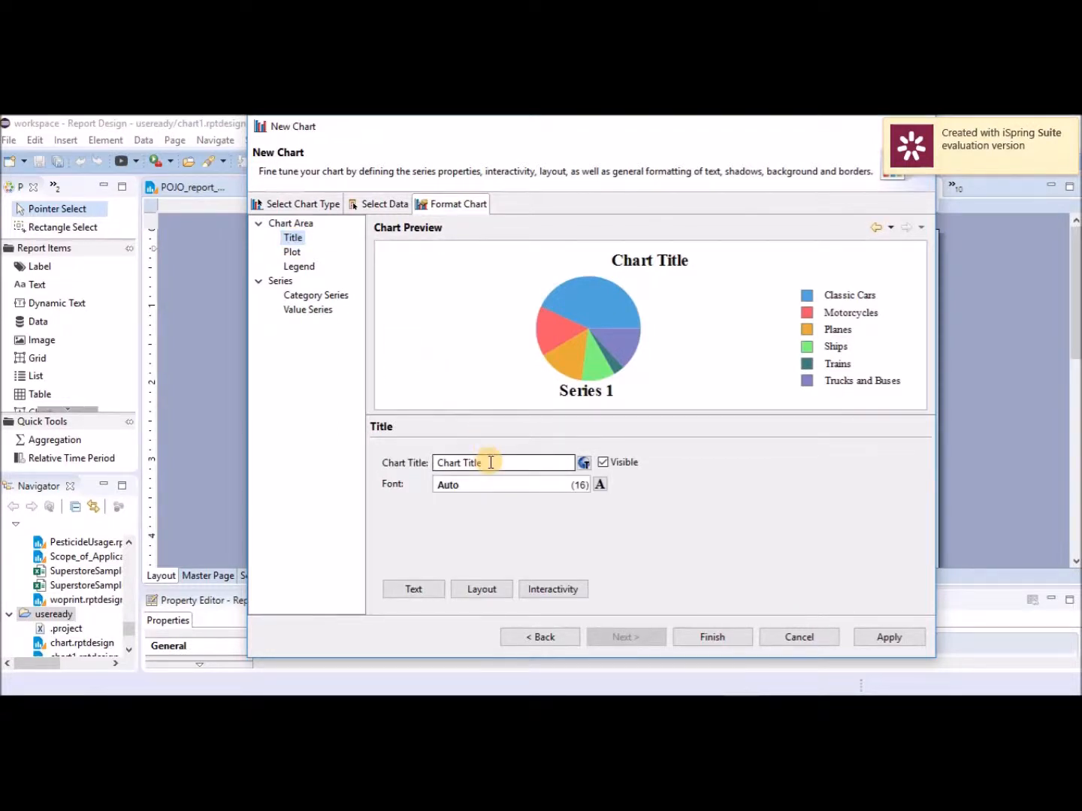
pyautogui.moveTo(490, 461); pyautogui.dragTo(373, 462)
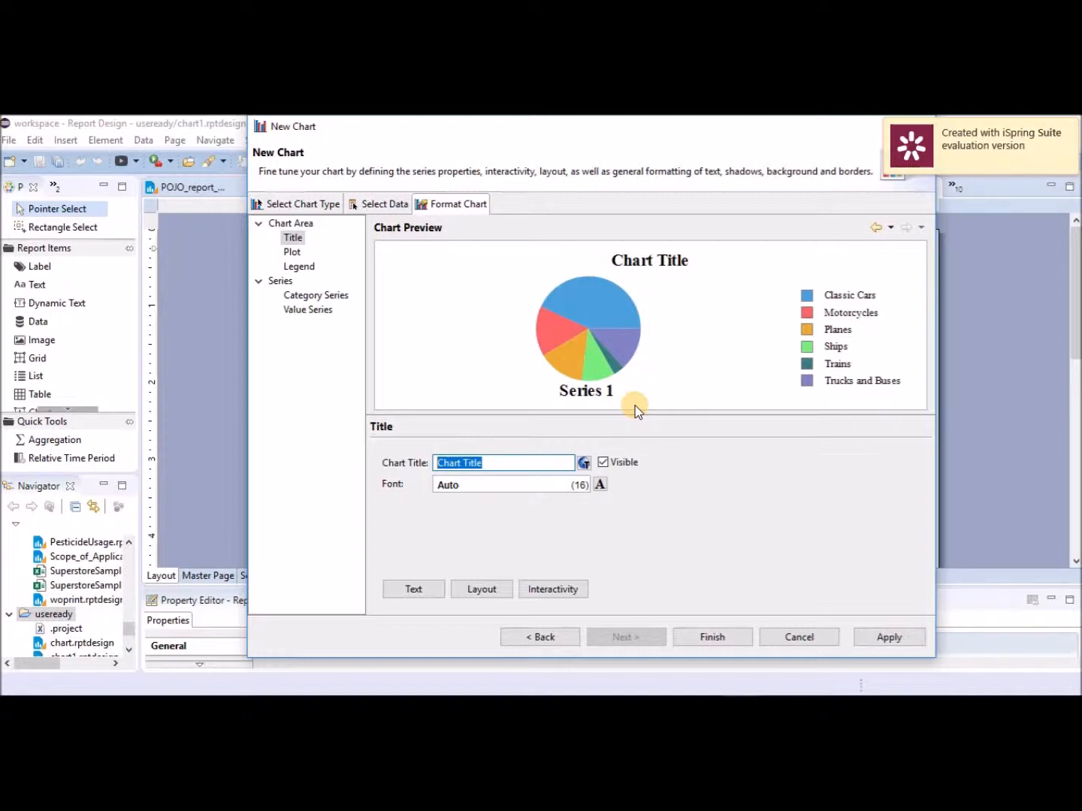
pyautogui.write('Product Lines by Order')
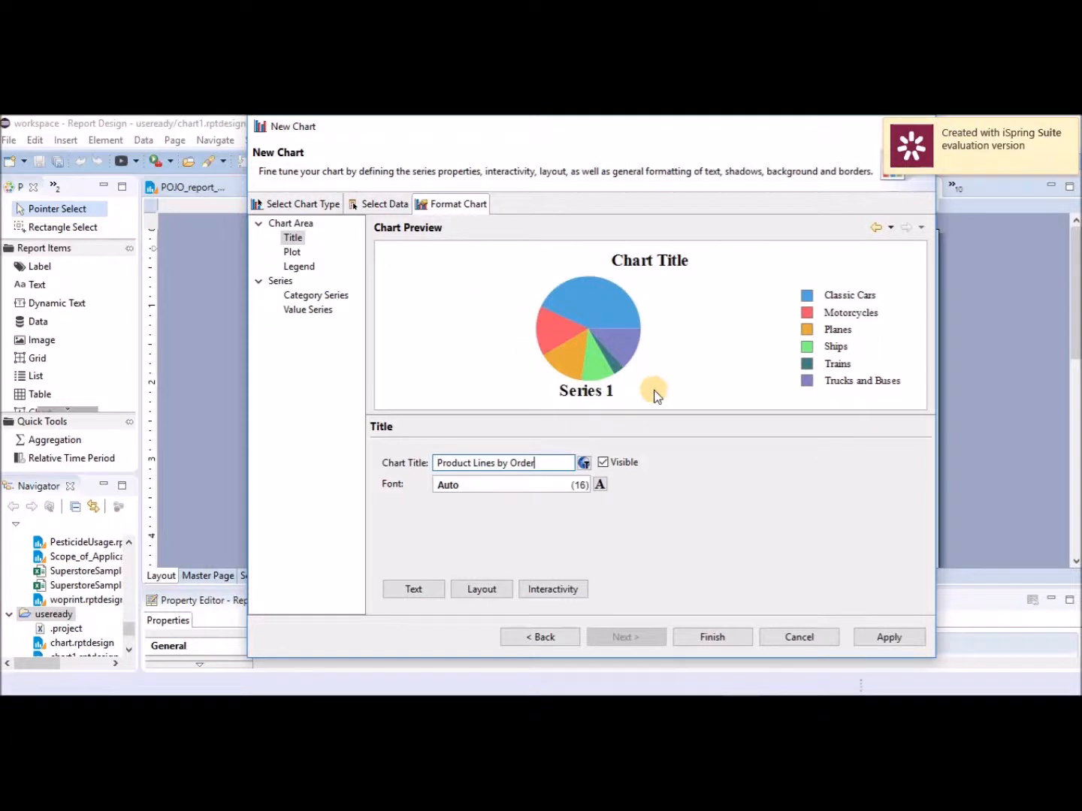
# Leave the plot and client area outlines off and uncheck the legend's Visible option.
pyautogui.click(292, 252)
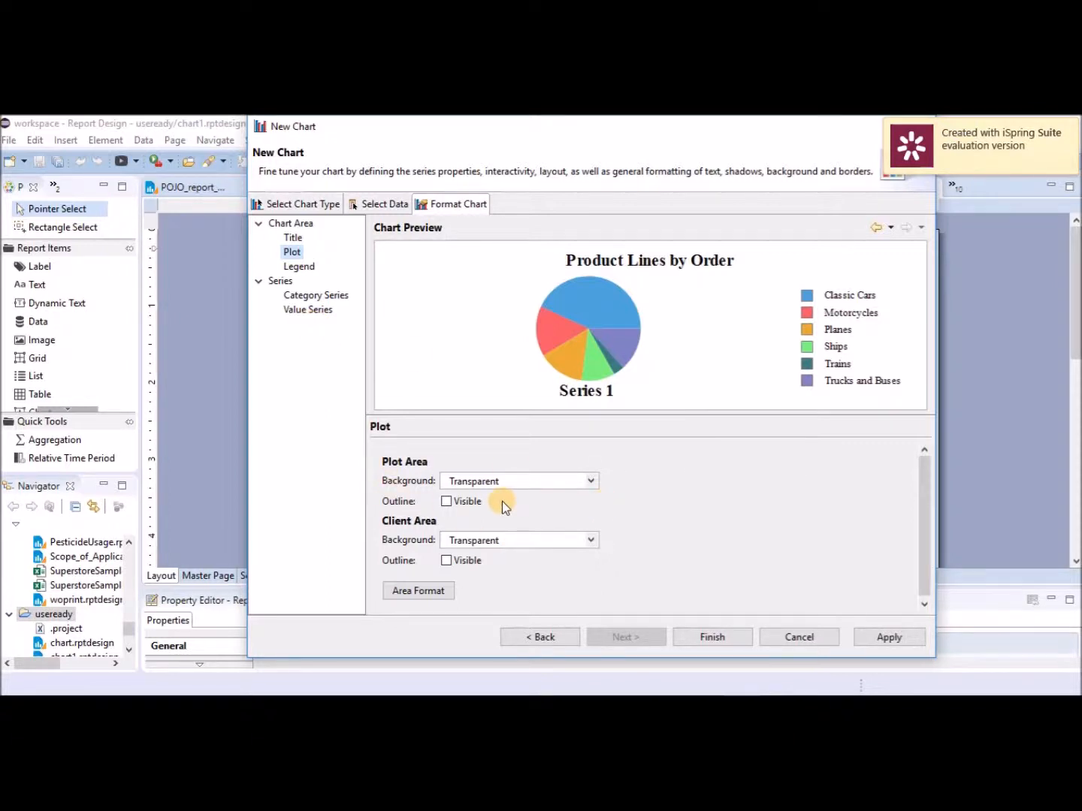
pyautogui.click(446, 502)
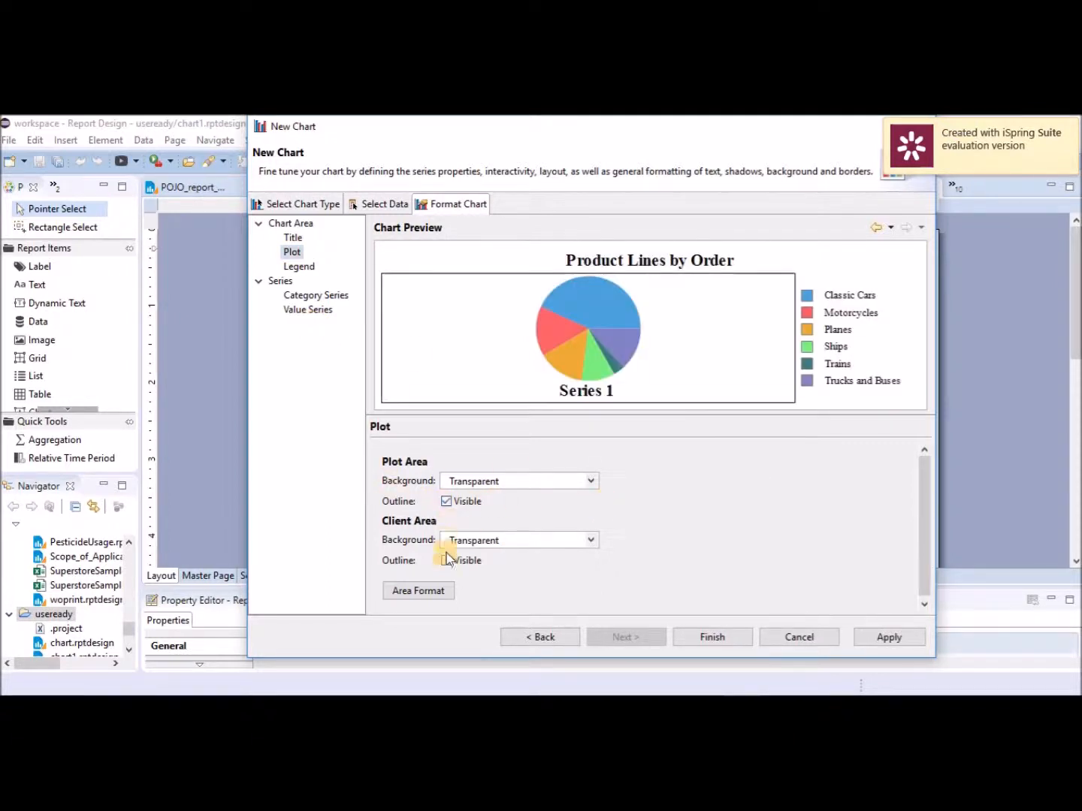
pyautogui.click(446, 561)
pyautogui.click(446, 561)
pyautogui.click(447, 502)
pyautogui.click(305, 266)
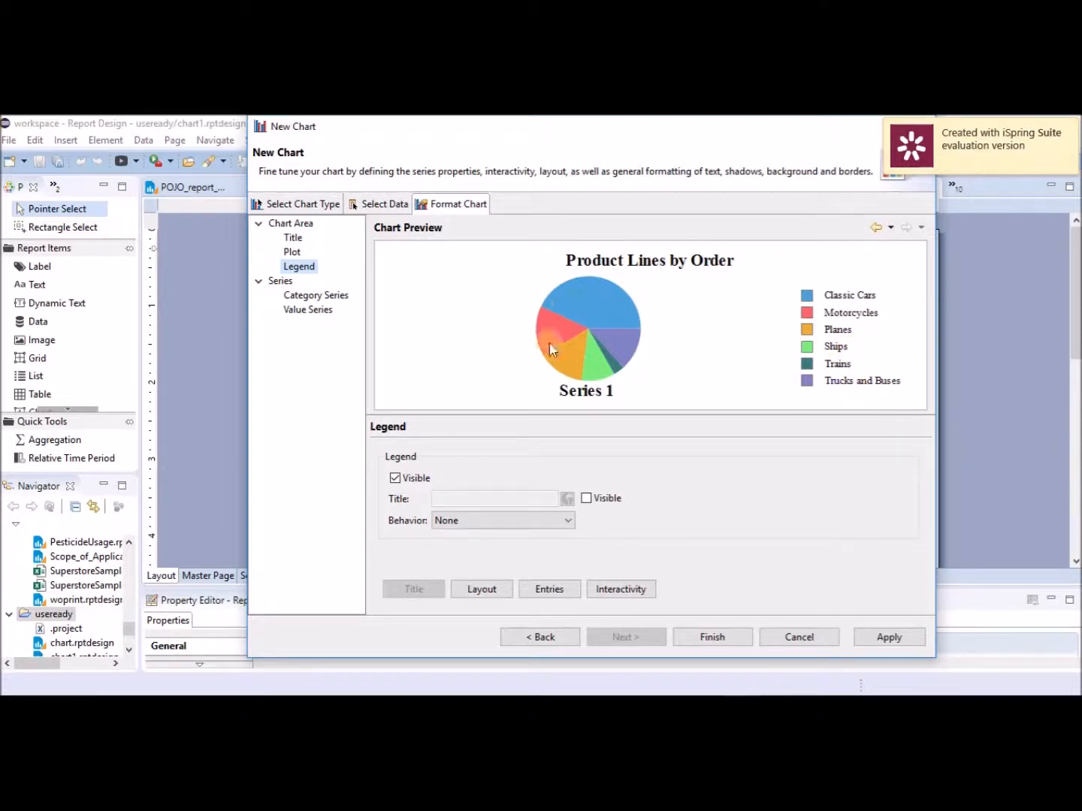
pyautogui.click(399, 482)
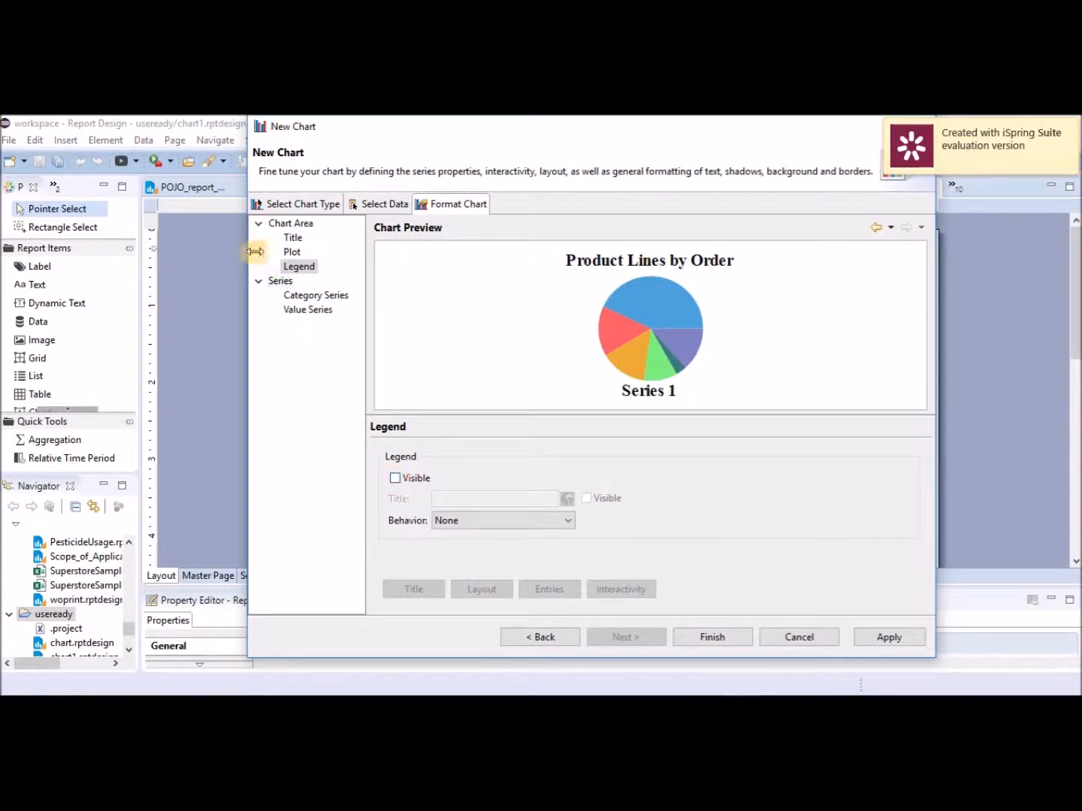
# Turn on Show Series Labels for the Value Series so each pie slice displays its value.
pyautogui.click(282, 281)
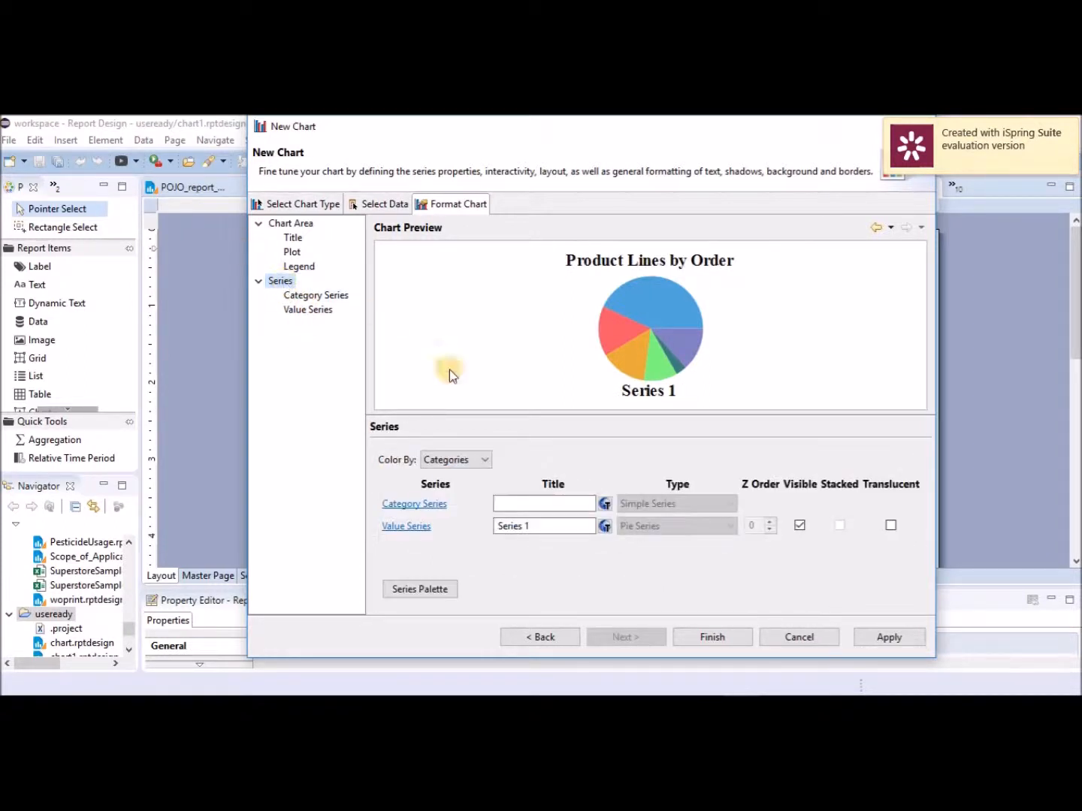
pyautogui.click(407, 527)
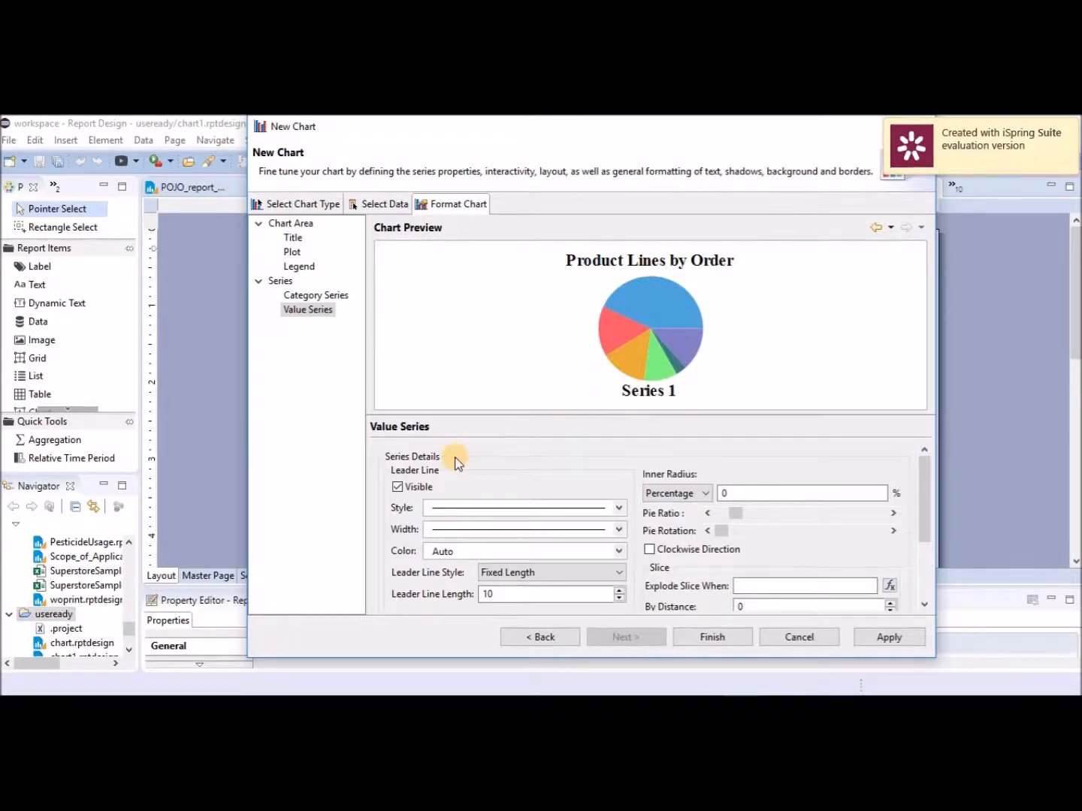
pyautogui.moveTo(648, 414); pyautogui.dragTo(644, 380)
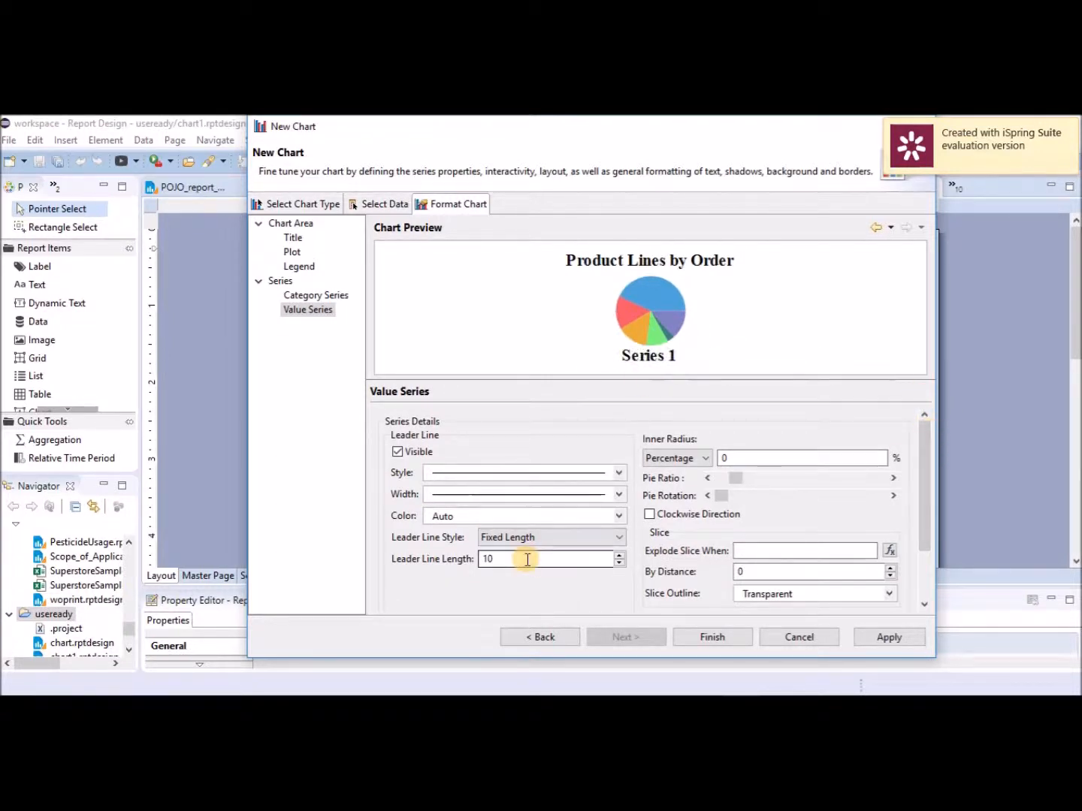
pyautogui.moveTo(924, 485); pyautogui.dragTo(927, 543)
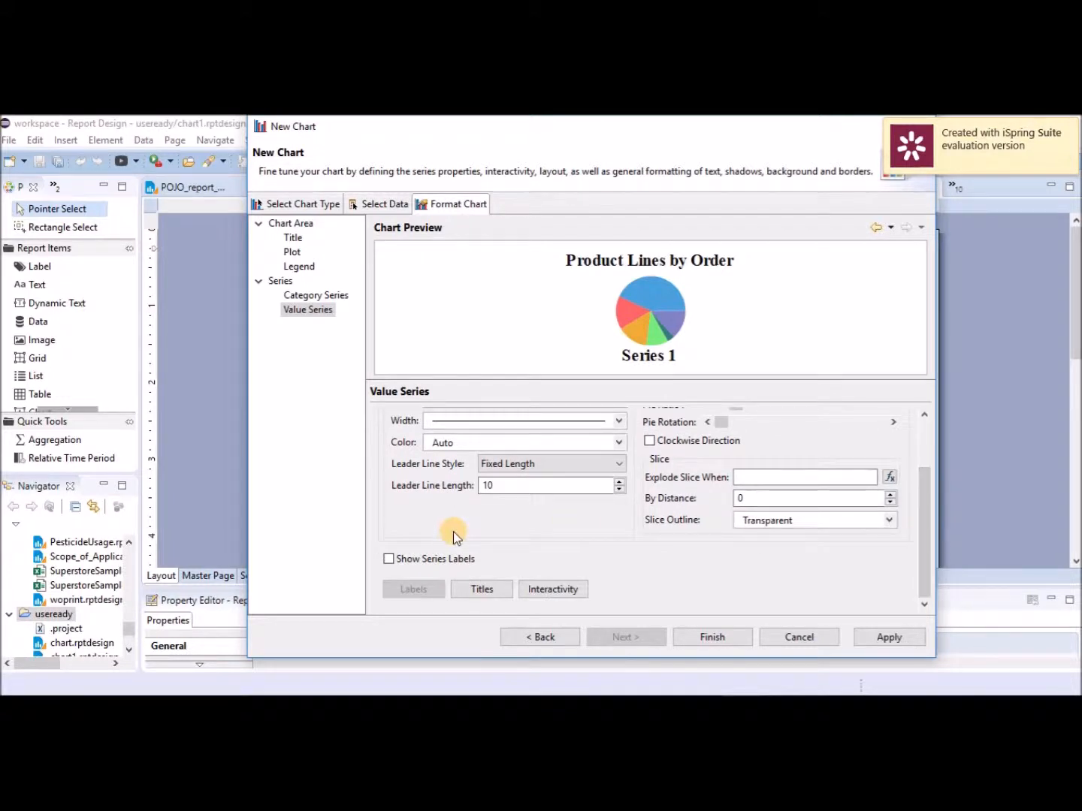
pyautogui.click(390, 559)
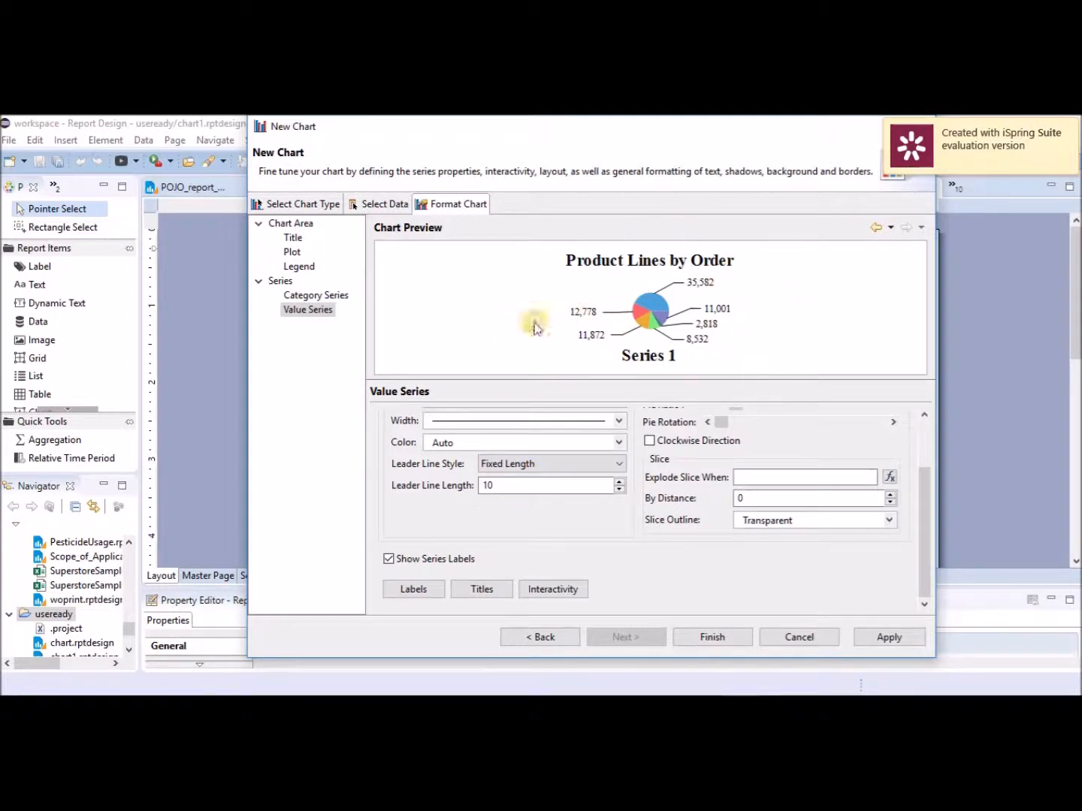
# Add Category Data to the series labels and move it above Value Data.
pyautogui.click(415, 589)
pyautogui.moveTo(810, 141); pyautogui.dragTo(377, 329)
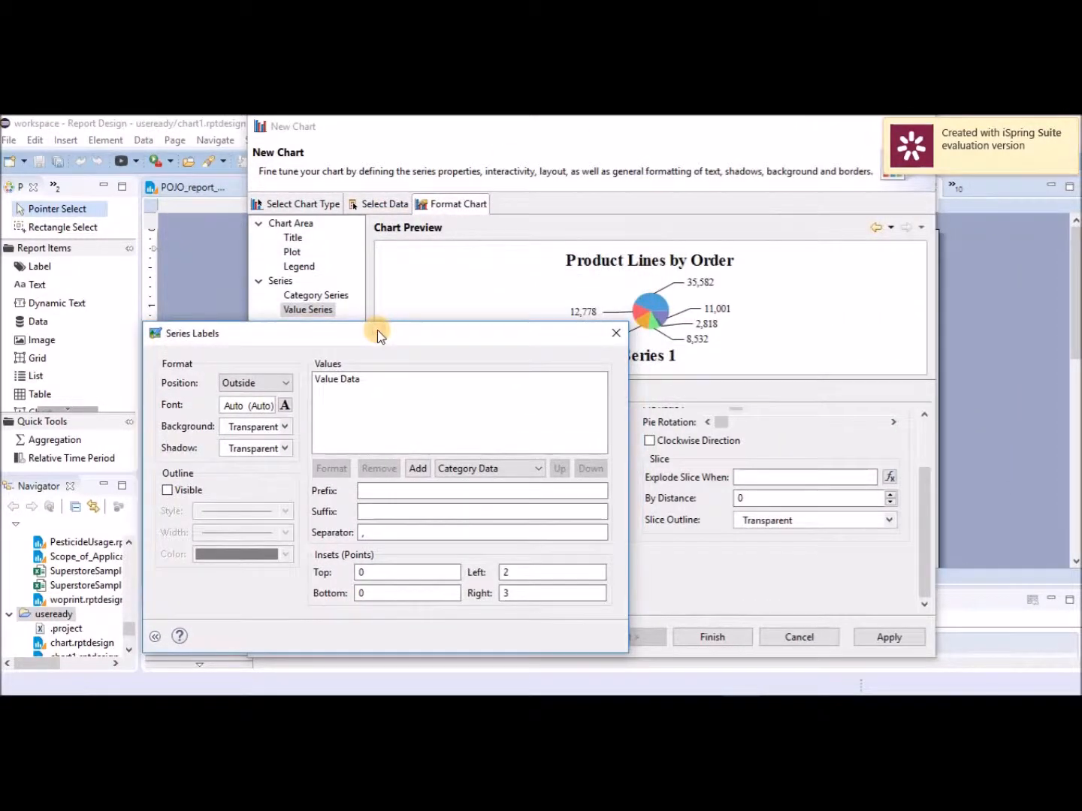
pyautogui.click(347, 381)
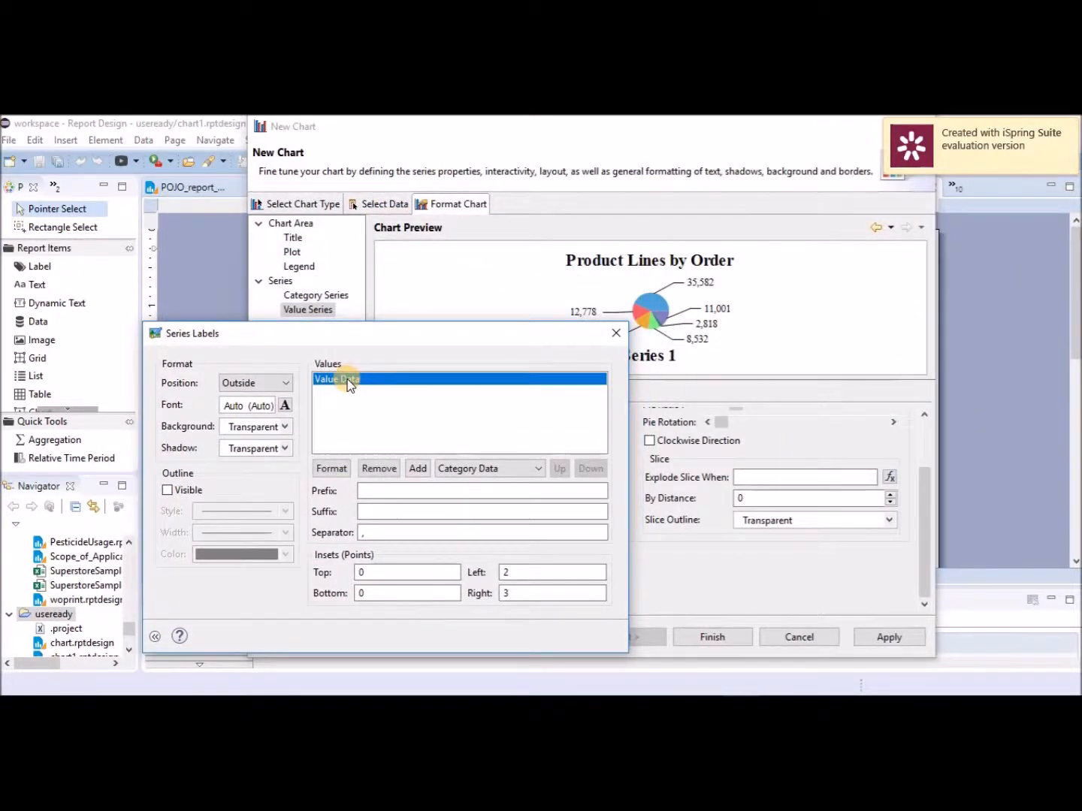
pyautogui.click(418, 470)
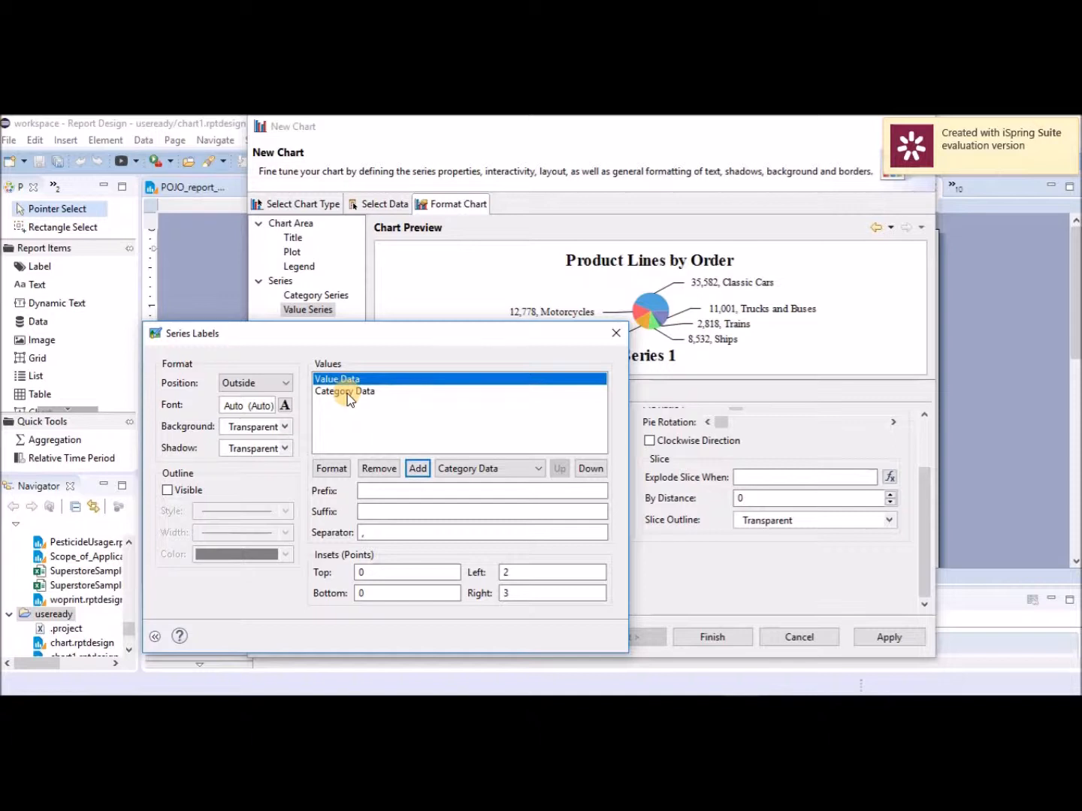
pyautogui.click(348, 392)
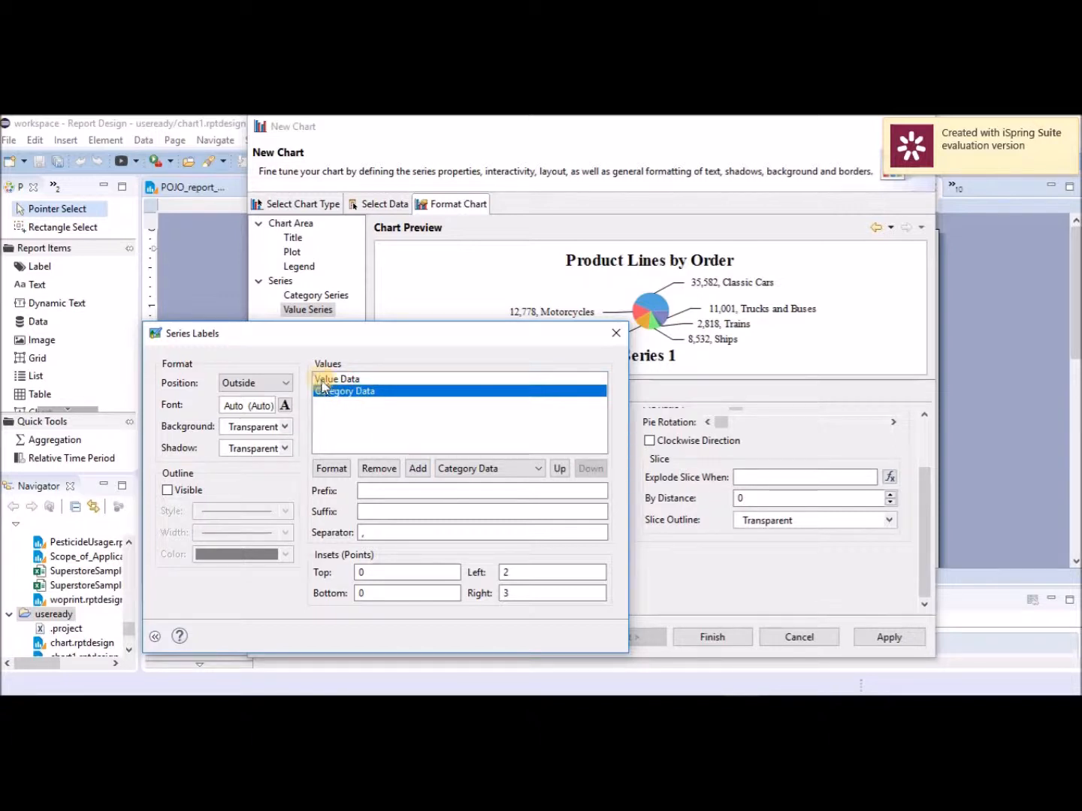
pyautogui.click(560, 467)
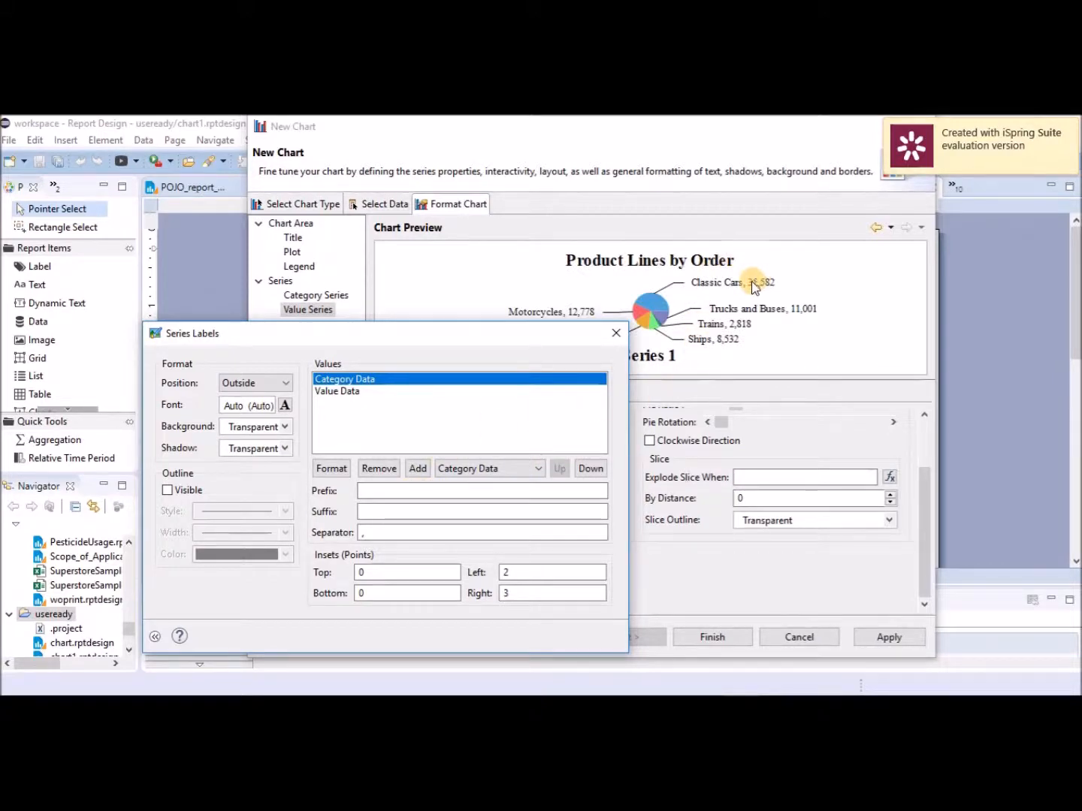
# Replace the label separator comma with a colon.
pyautogui.click(364, 532)
pyautogui.press('BackSpace')
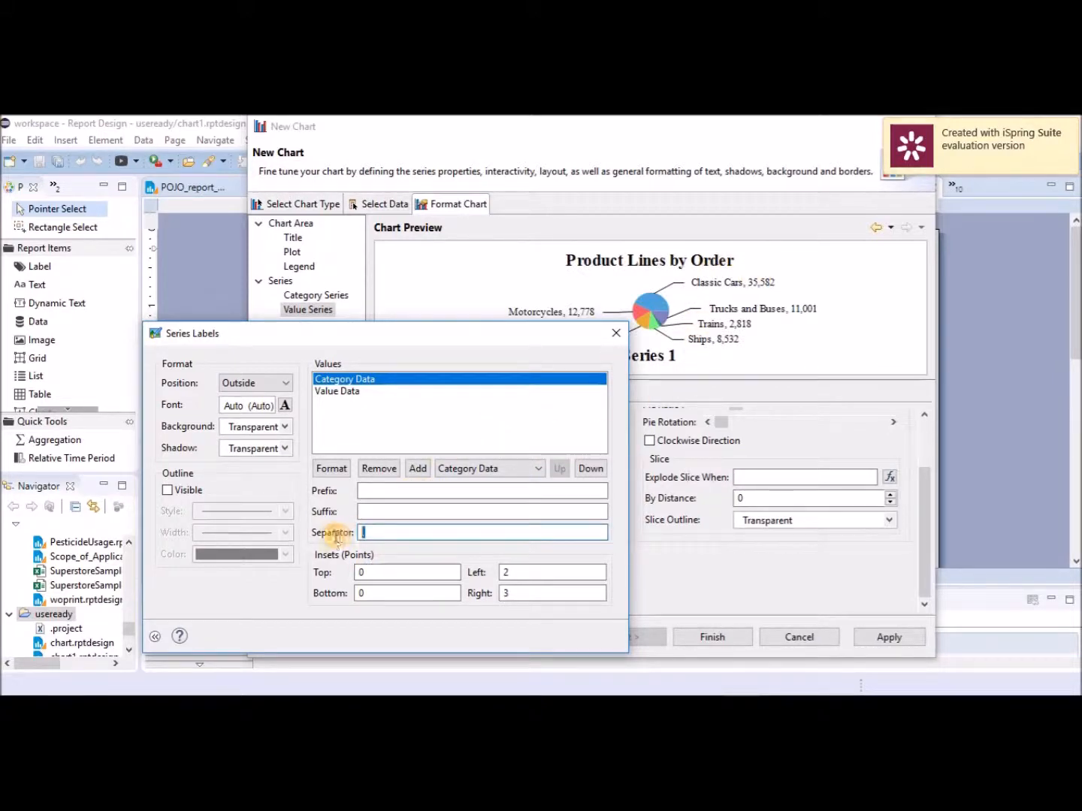
pyautogui.write('?:')
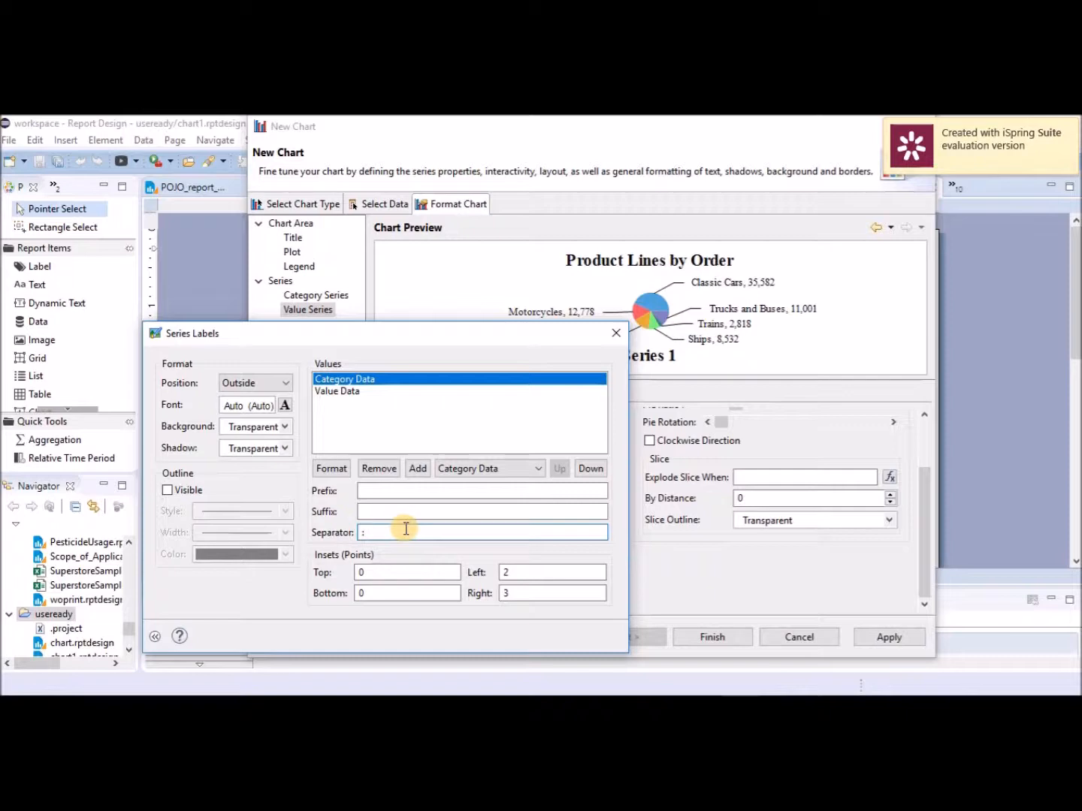
pyautogui.moveTo(409, 334); pyautogui.dragTo(301, 282)
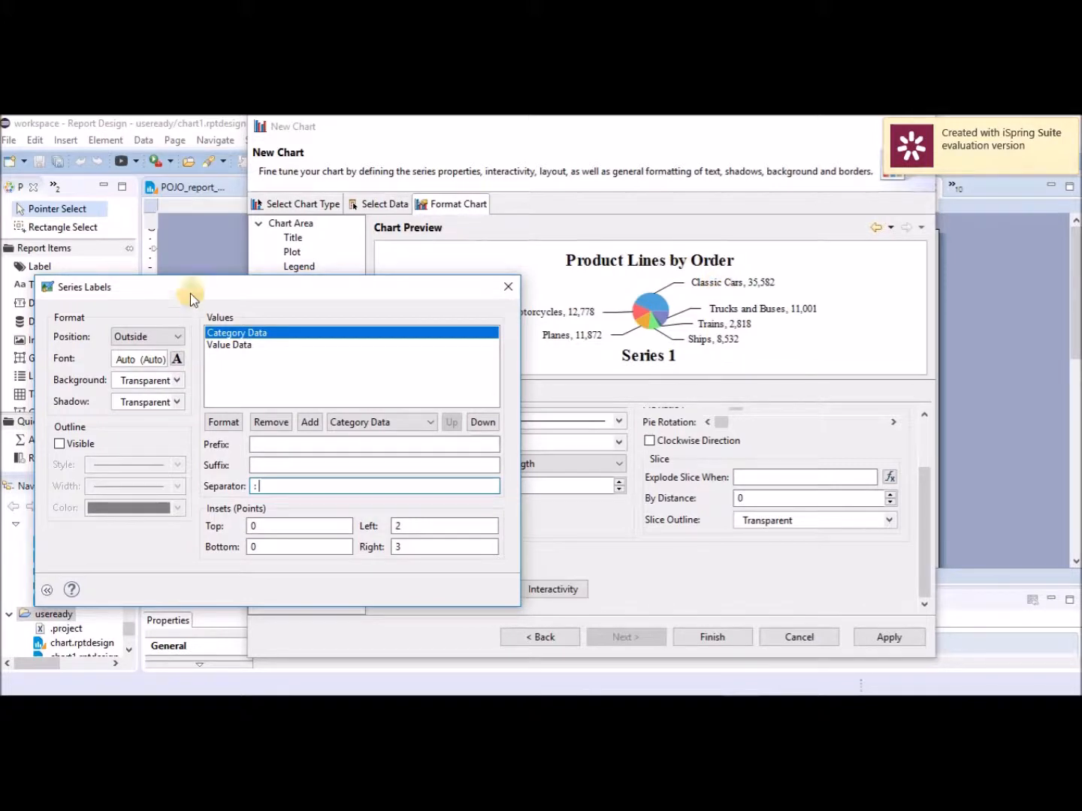
# Set the series label font to Arial, then select the Value Data entry.
pyautogui.click(177, 361)
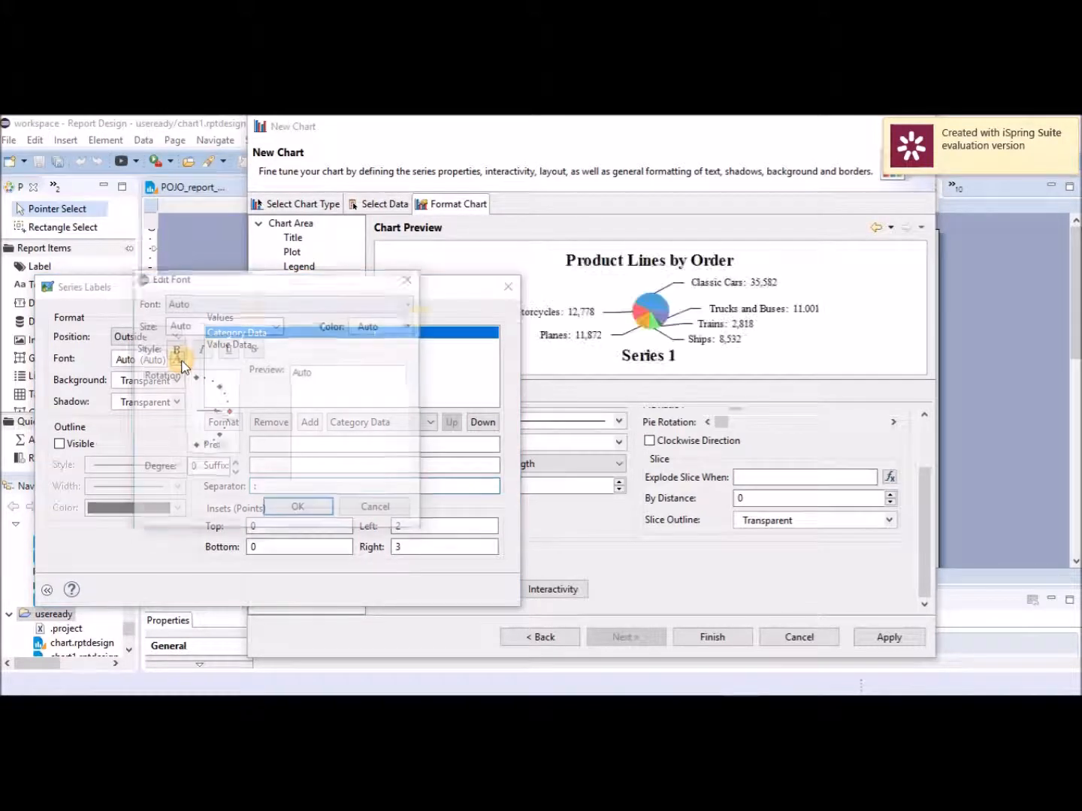
pyautogui.click(259, 303)
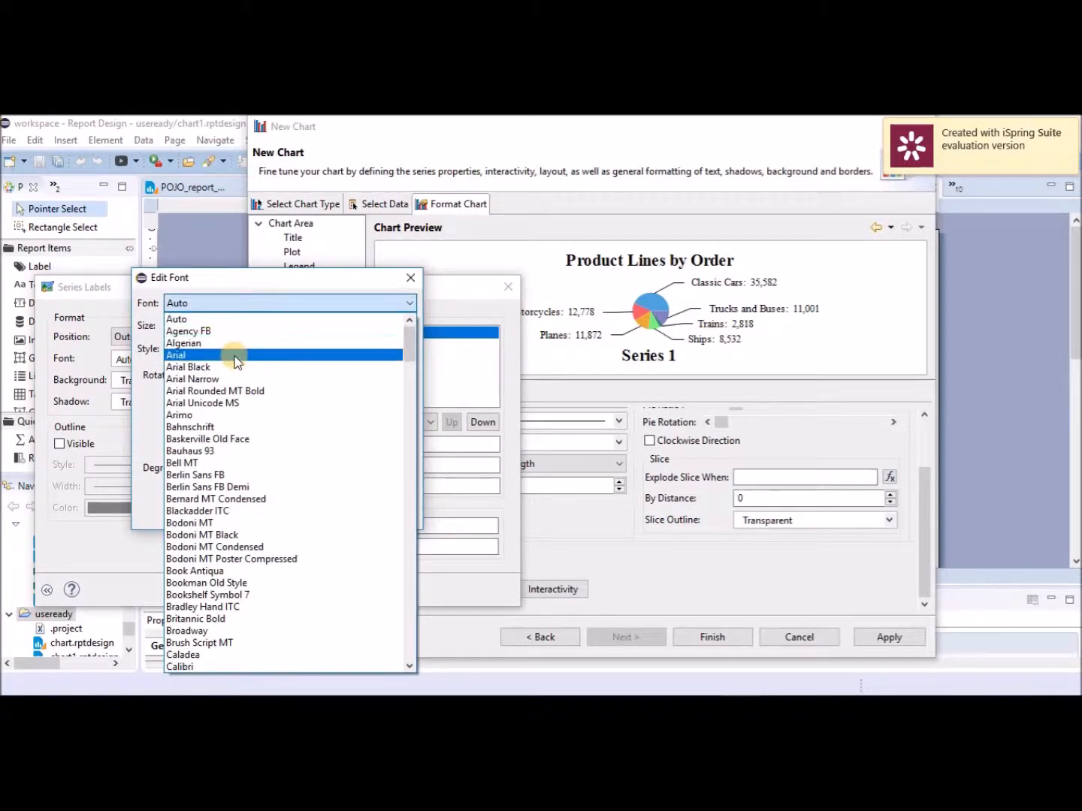
pyautogui.click(234, 355)
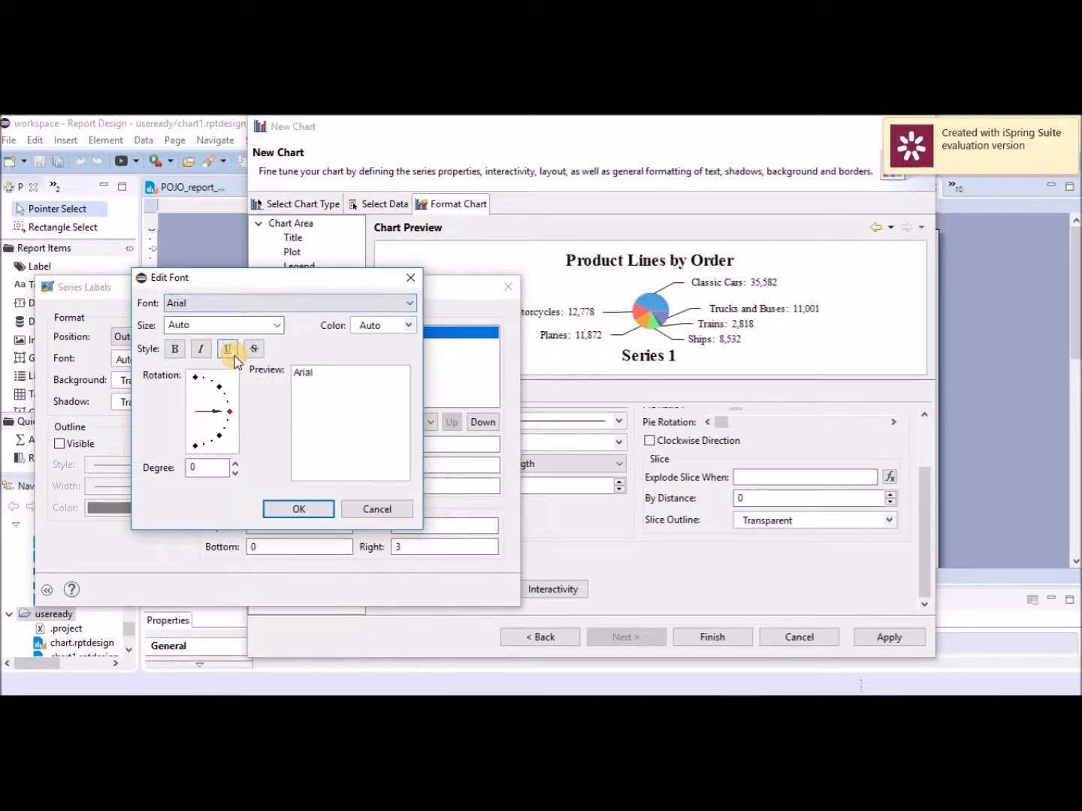
pyautogui.click(302, 509)
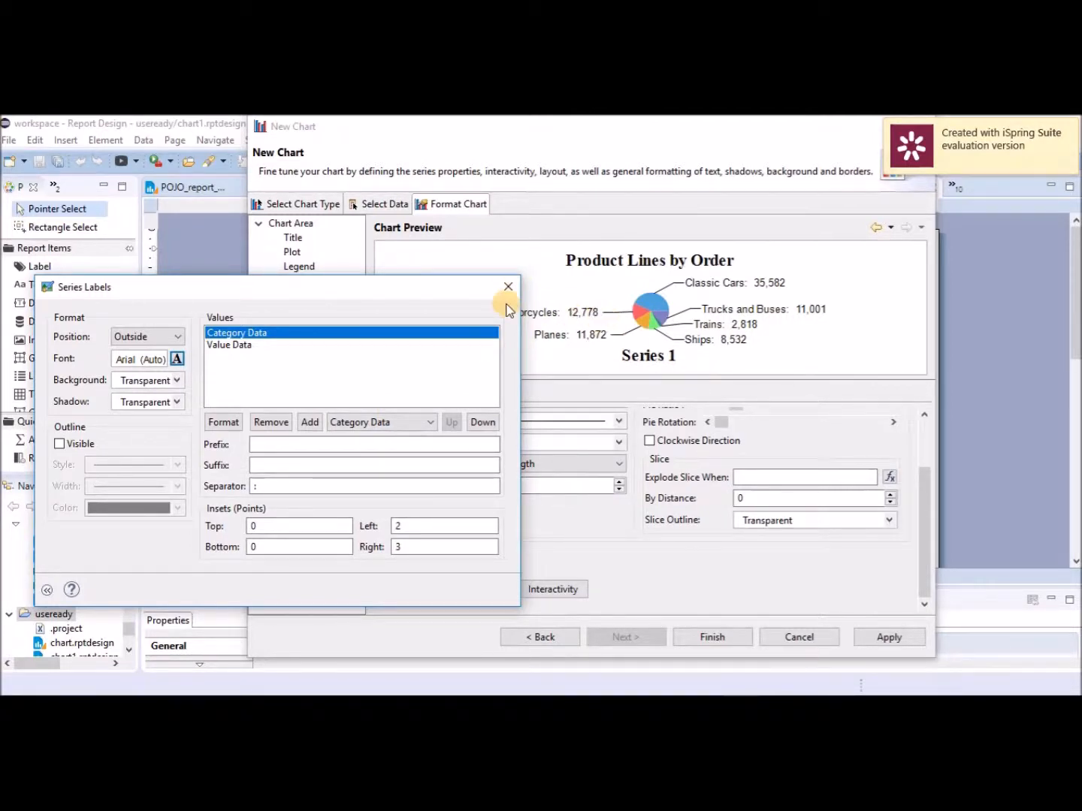
pyautogui.click(244, 345)
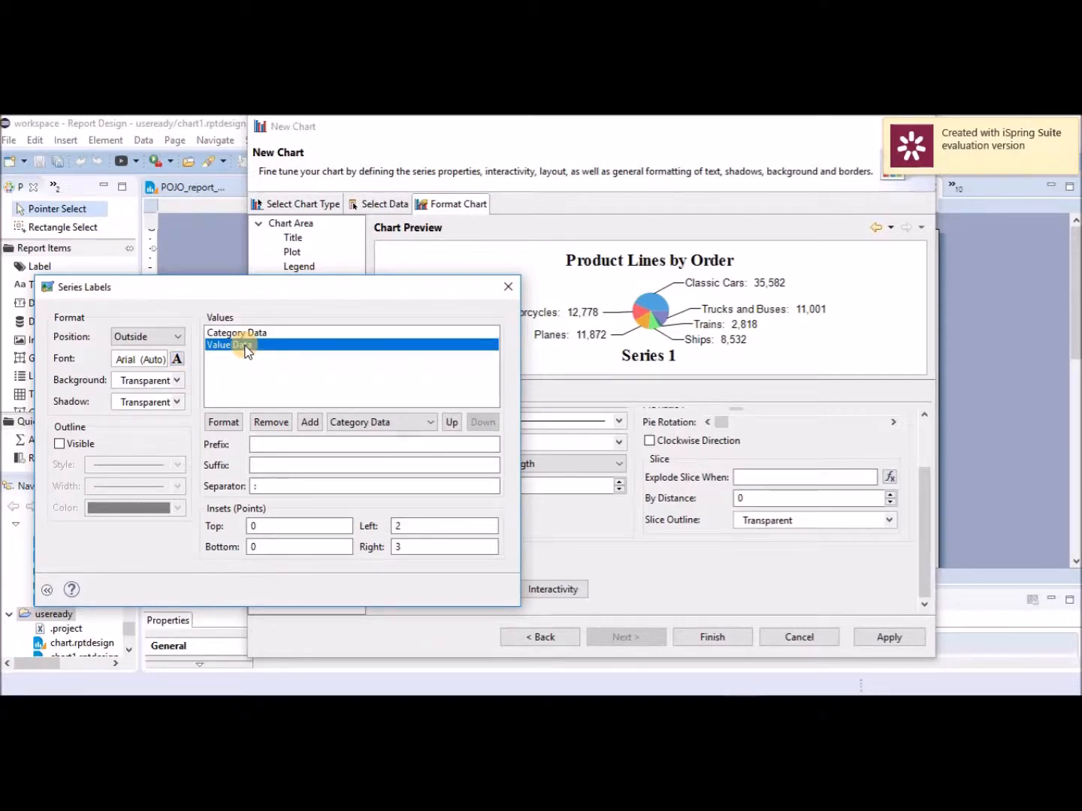
# Give the value labels standard number formatting with 2 fraction digits.
pyautogui.click(237, 420)
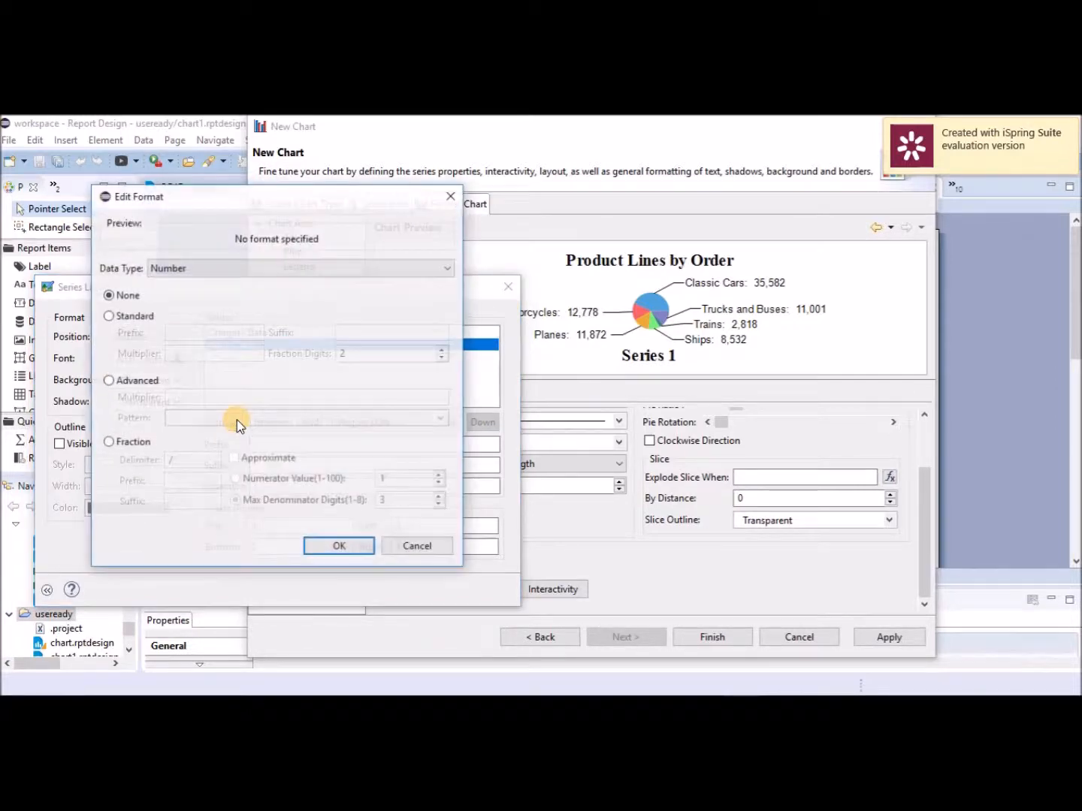
pyautogui.click(108, 315)
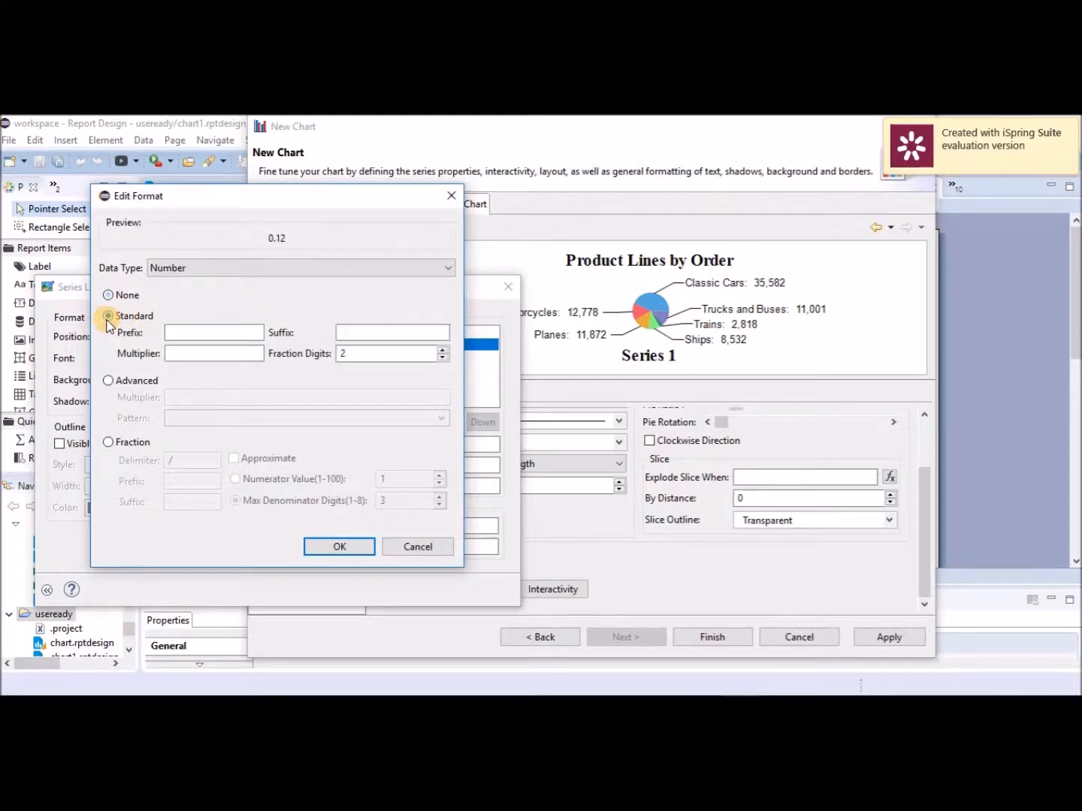
pyautogui.click(355, 349)
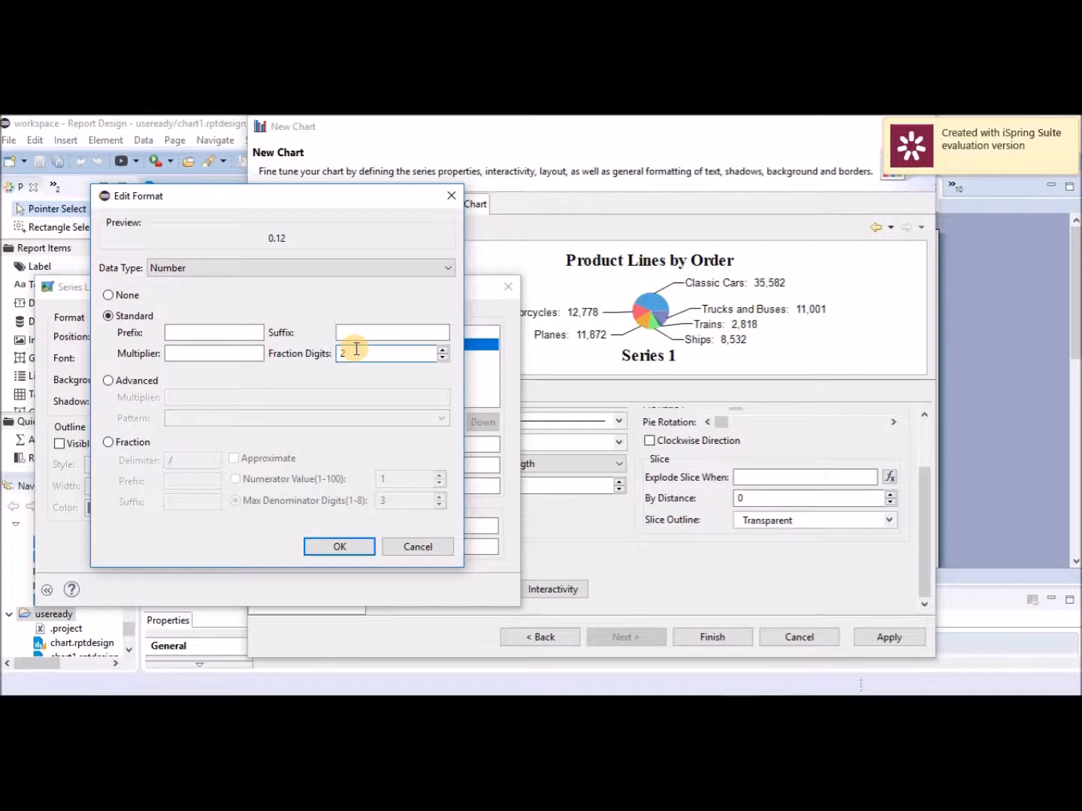
pyautogui.write('2')
pyautogui.click(356, 334)
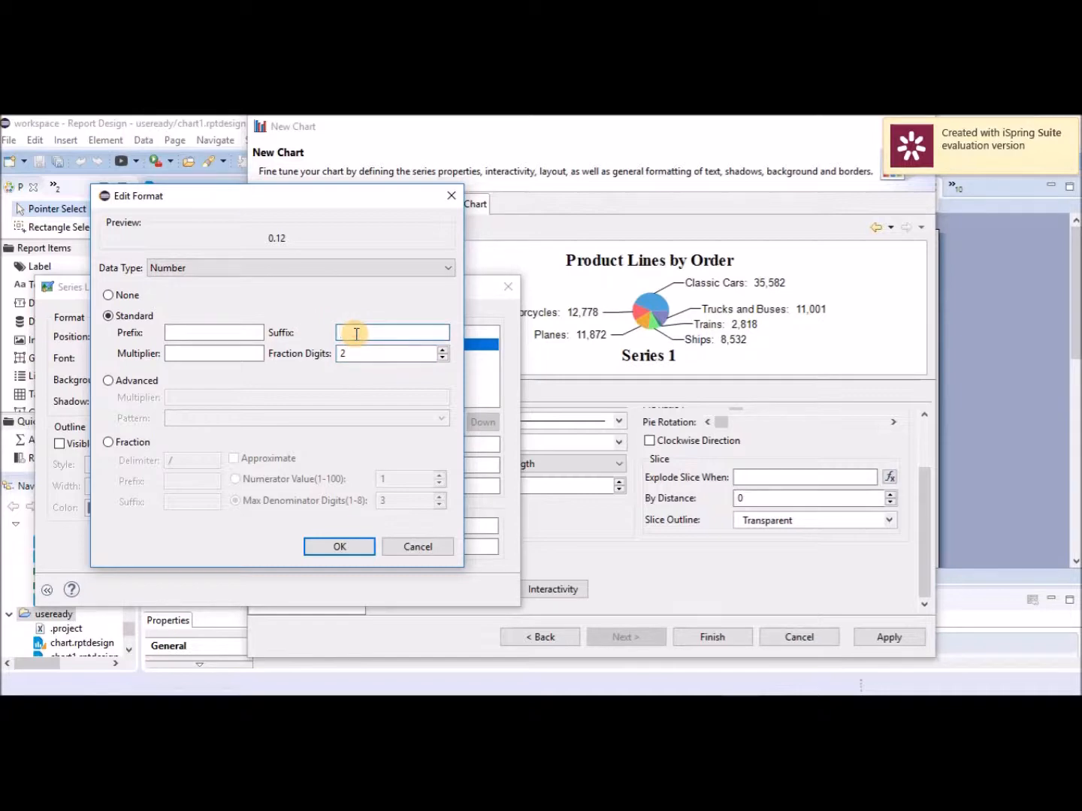
pyautogui.click(351, 548)
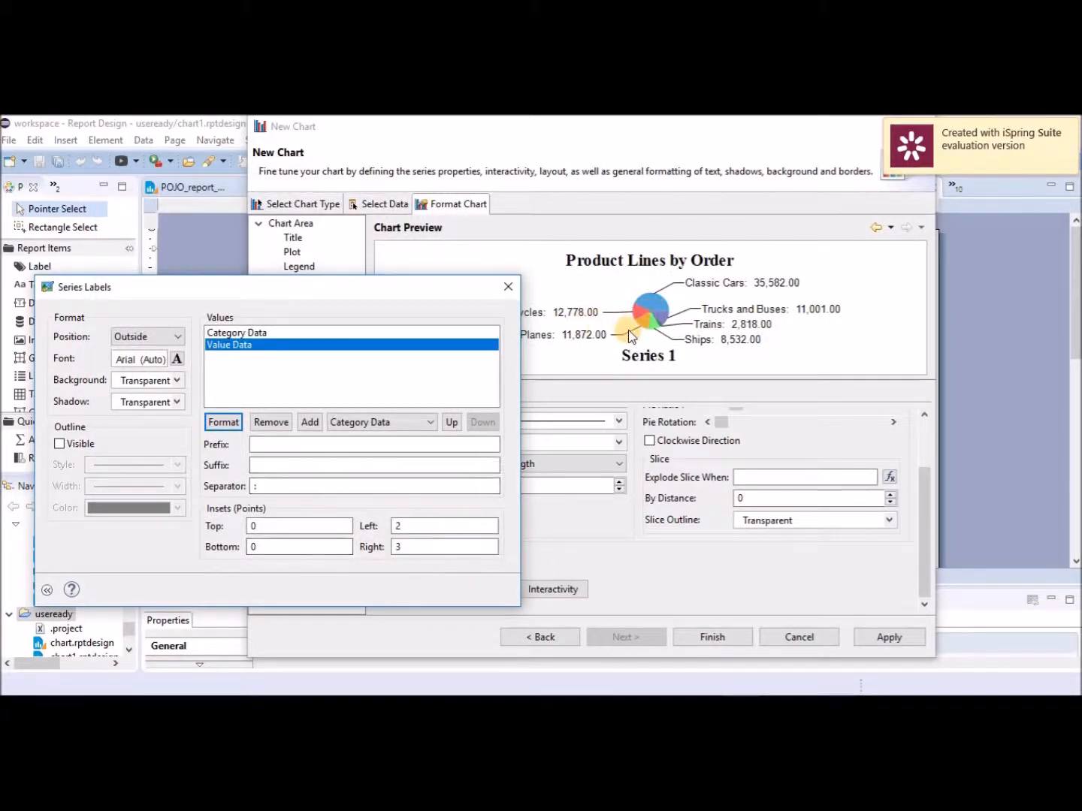
# Change the value labels to 0 fraction digits so they read like 35,582.
pyautogui.click(232, 423)
pyautogui.moveTo(350, 352); pyautogui.dragTo(315, 353)
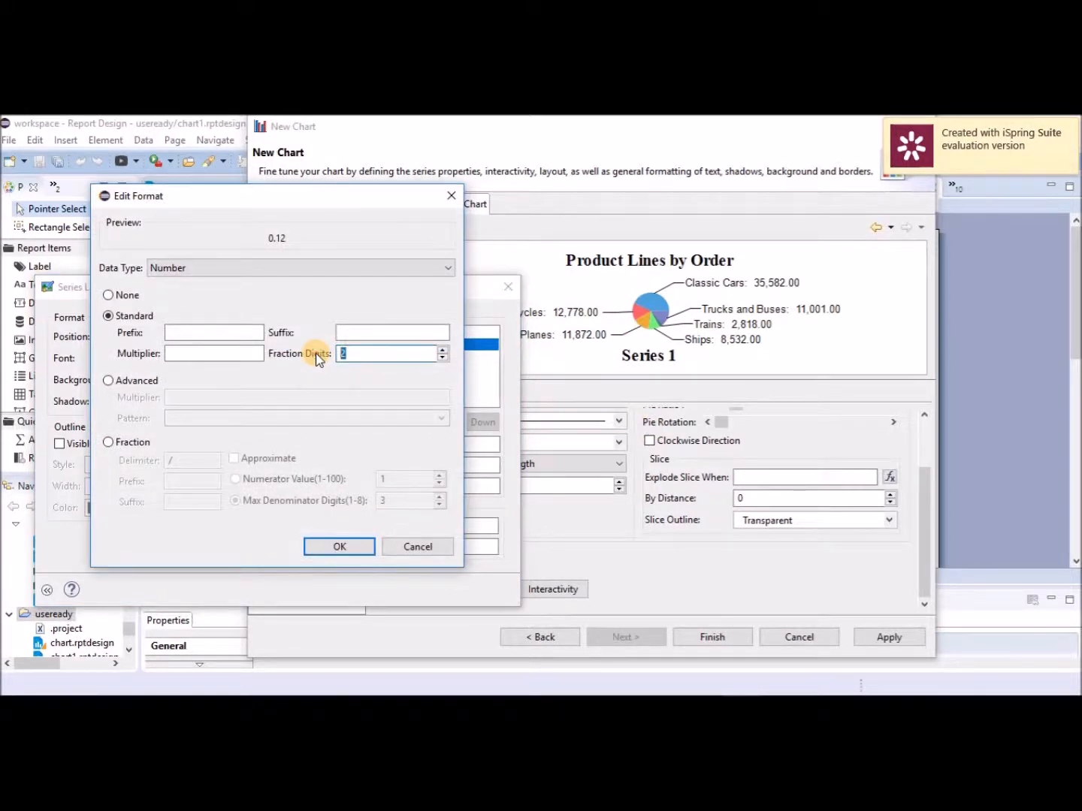
pyautogui.write('0')
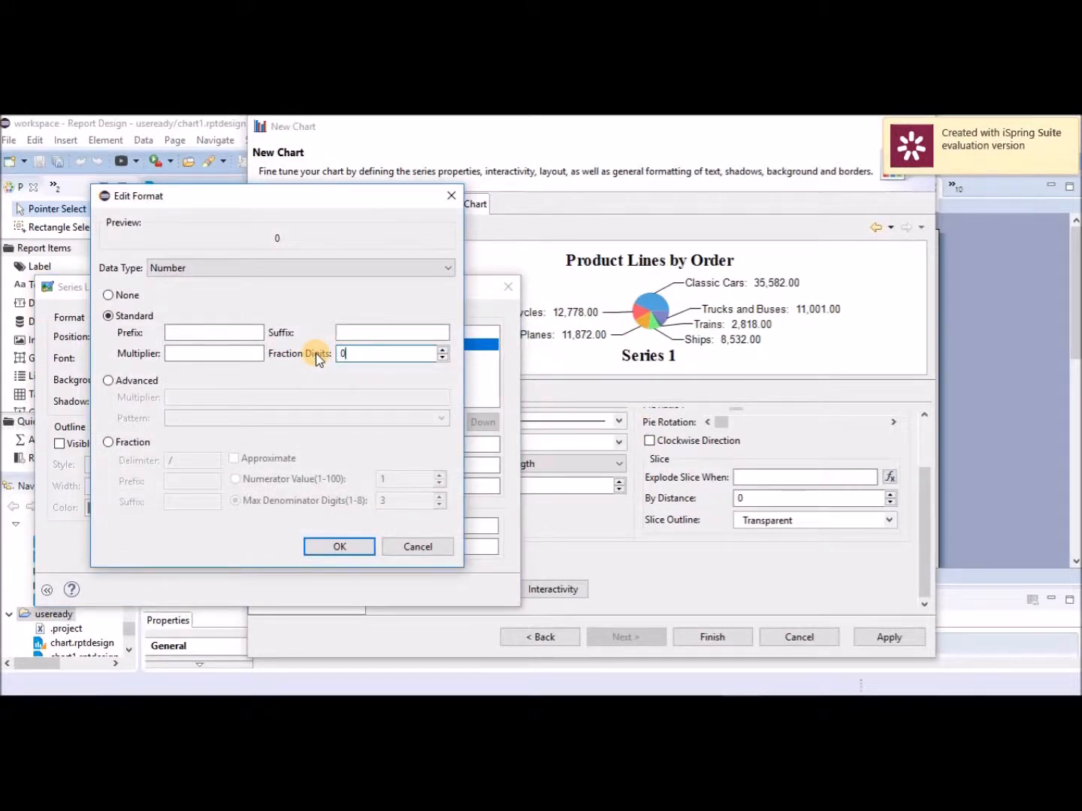
pyautogui.click(342, 547)
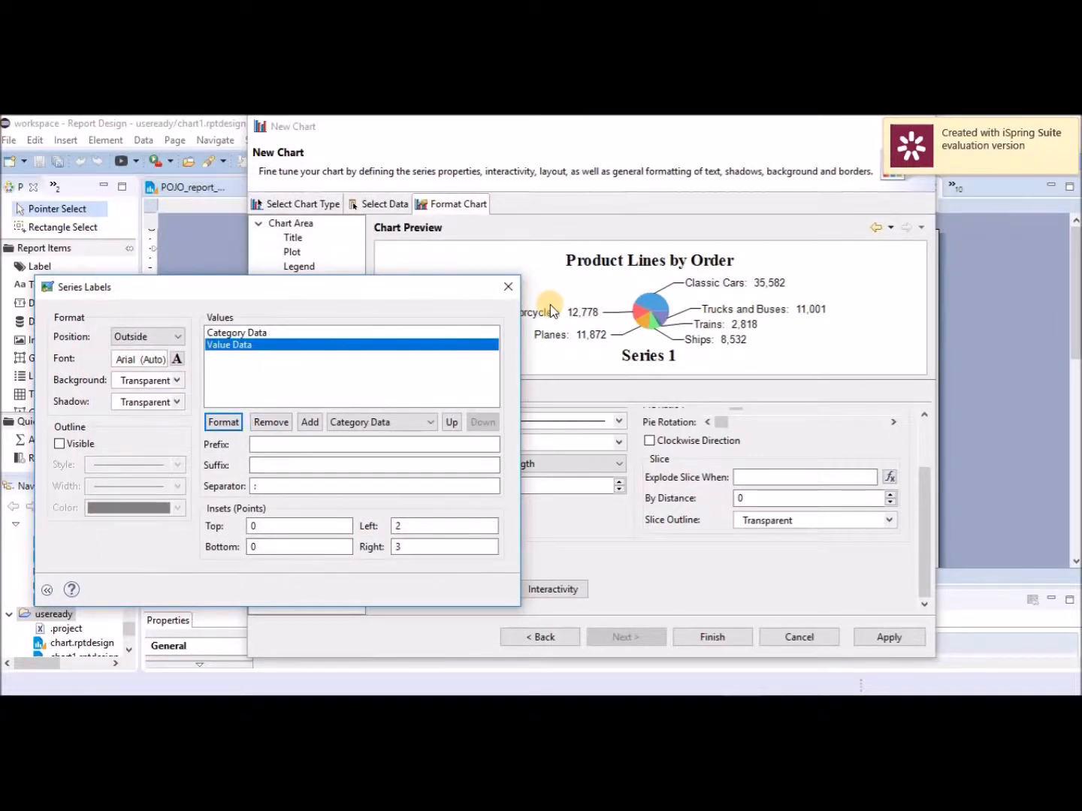
pyautogui.moveTo(417, 287); pyautogui.dragTo(361, 209)
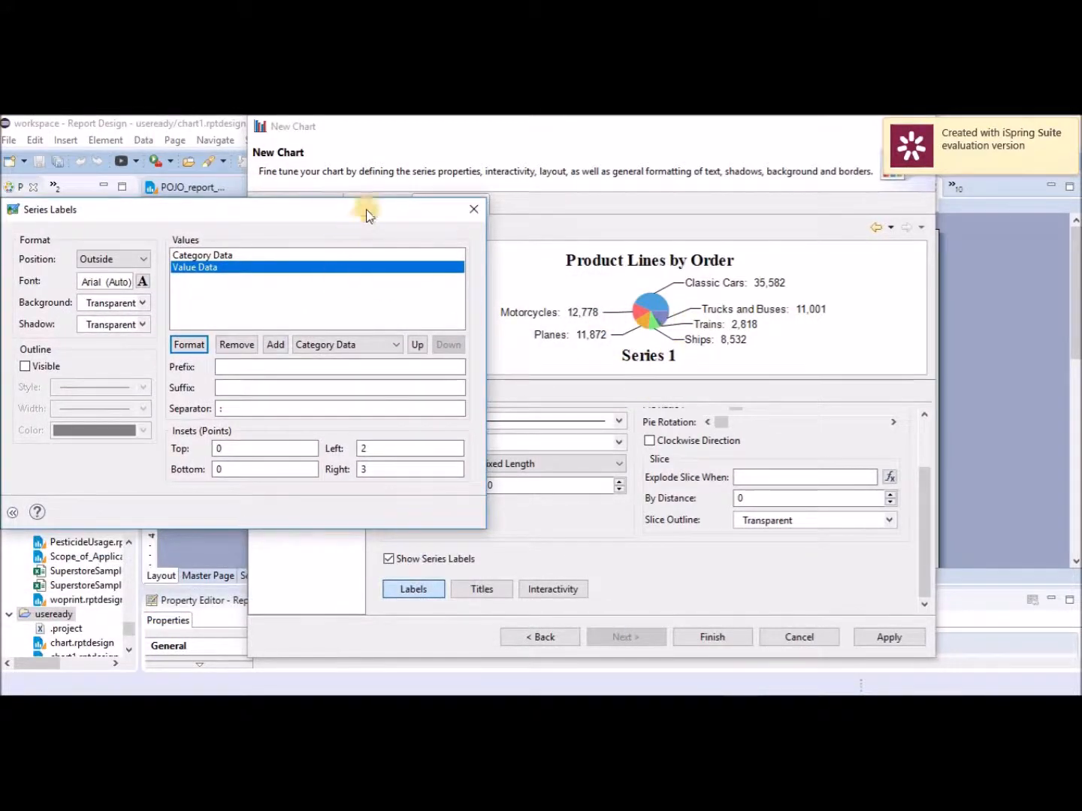
pyautogui.moveTo(369, 209); pyautogui.dragTo(525, 197)
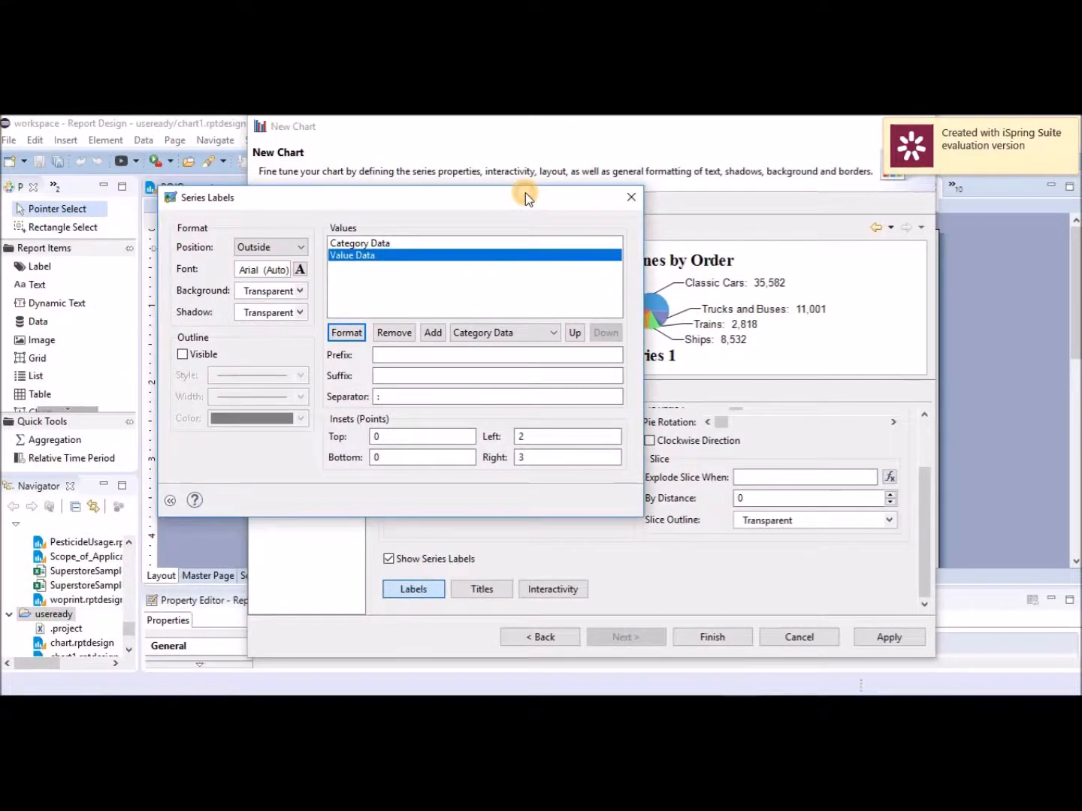
# Close Series Labels and toggle slice labels and leader lines off and back on.
pyautogui.click(631, 200)
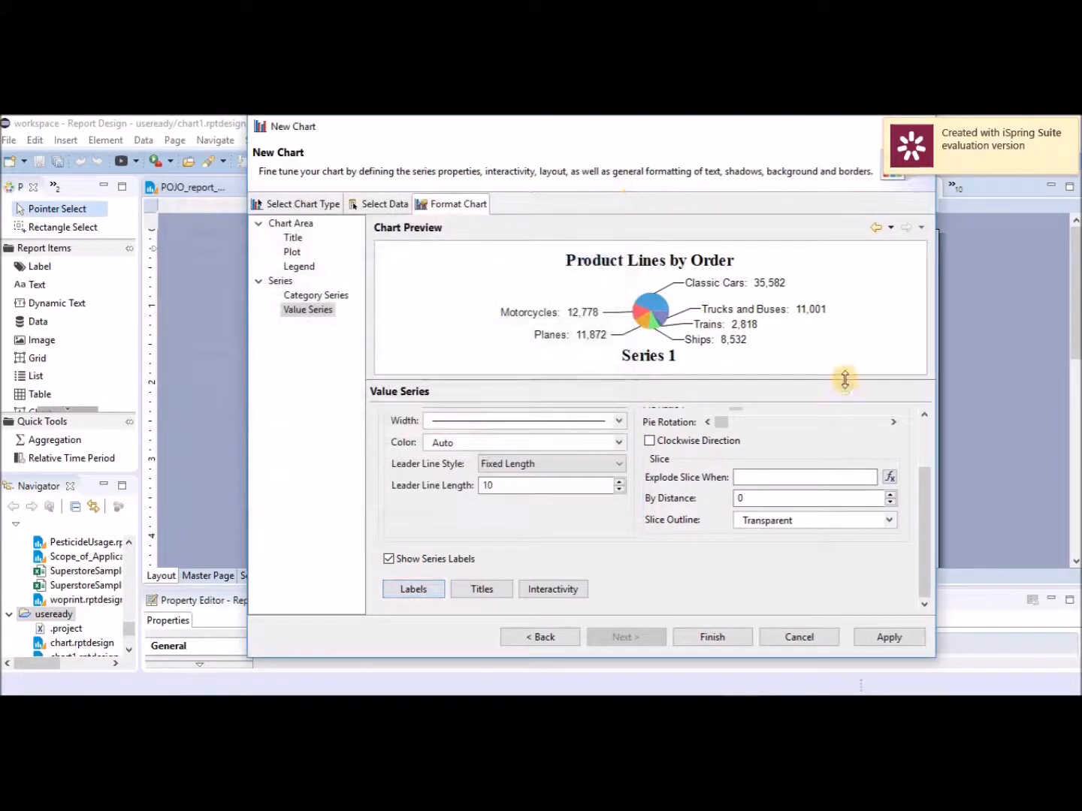
pyautogui.click(389, 559)
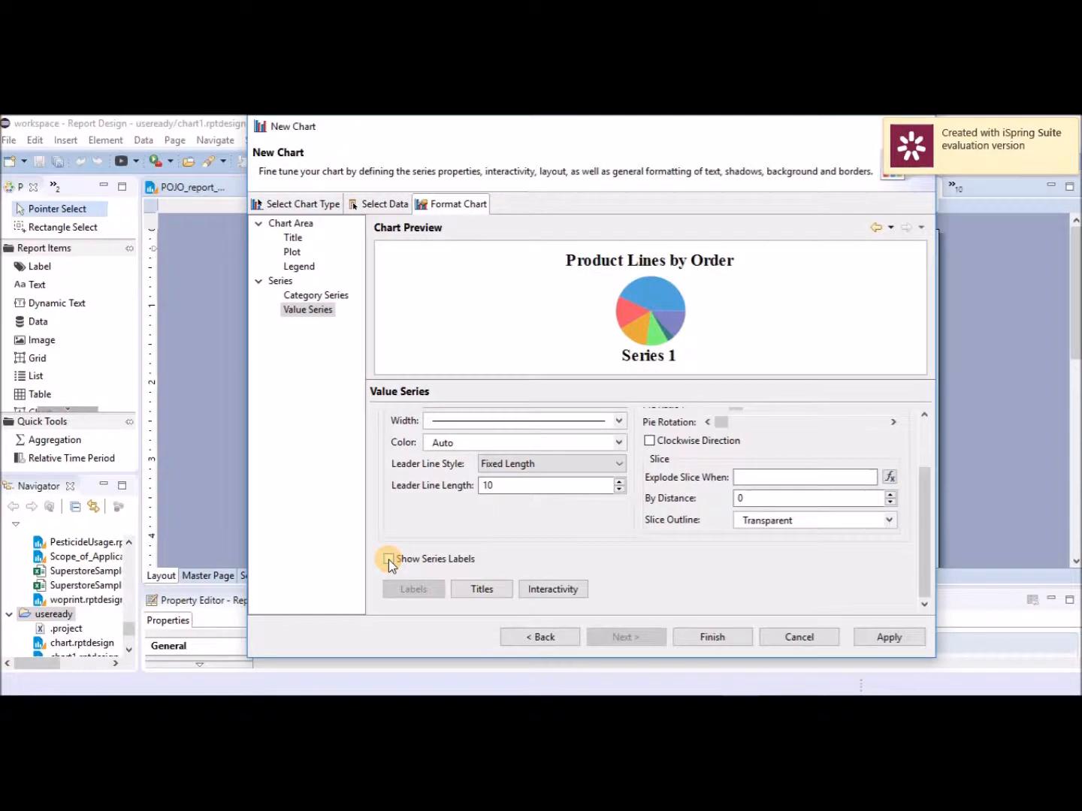
pyautogui.click(389, 558)
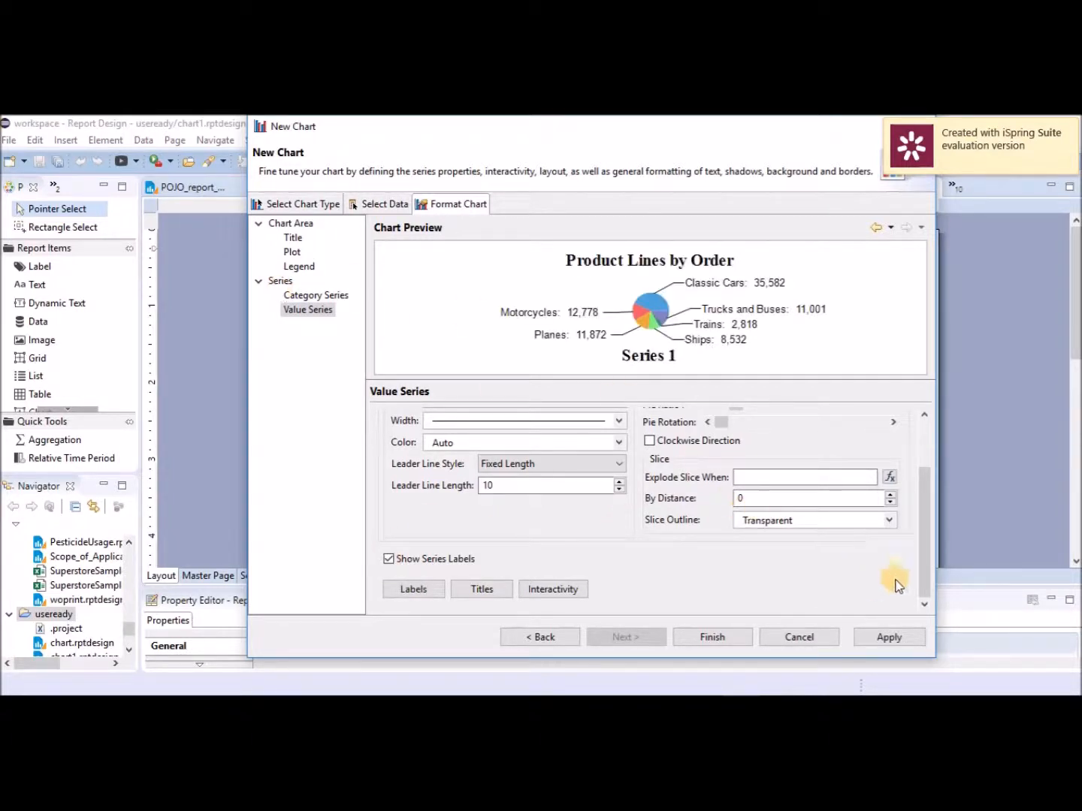
pyautogui.moveTo(927, 536); pyautogui.dragTo(912, 402)
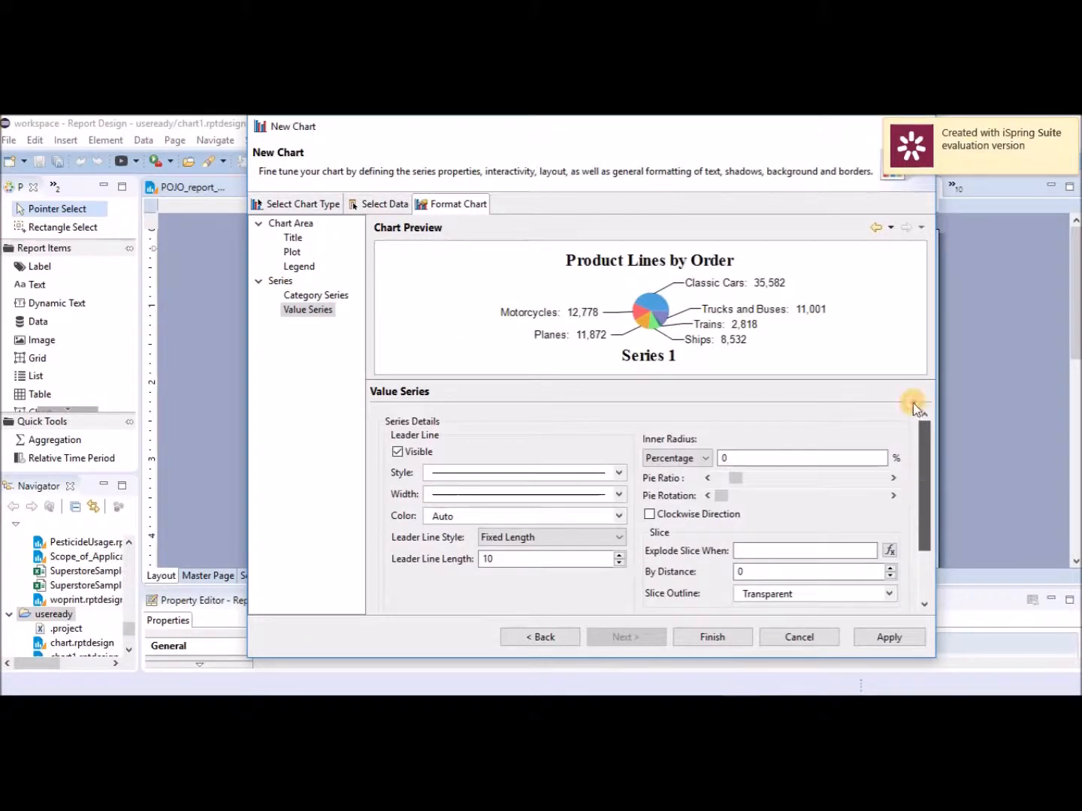
pyautogui.click(398, 452)
pyautogui.click(399, 452)
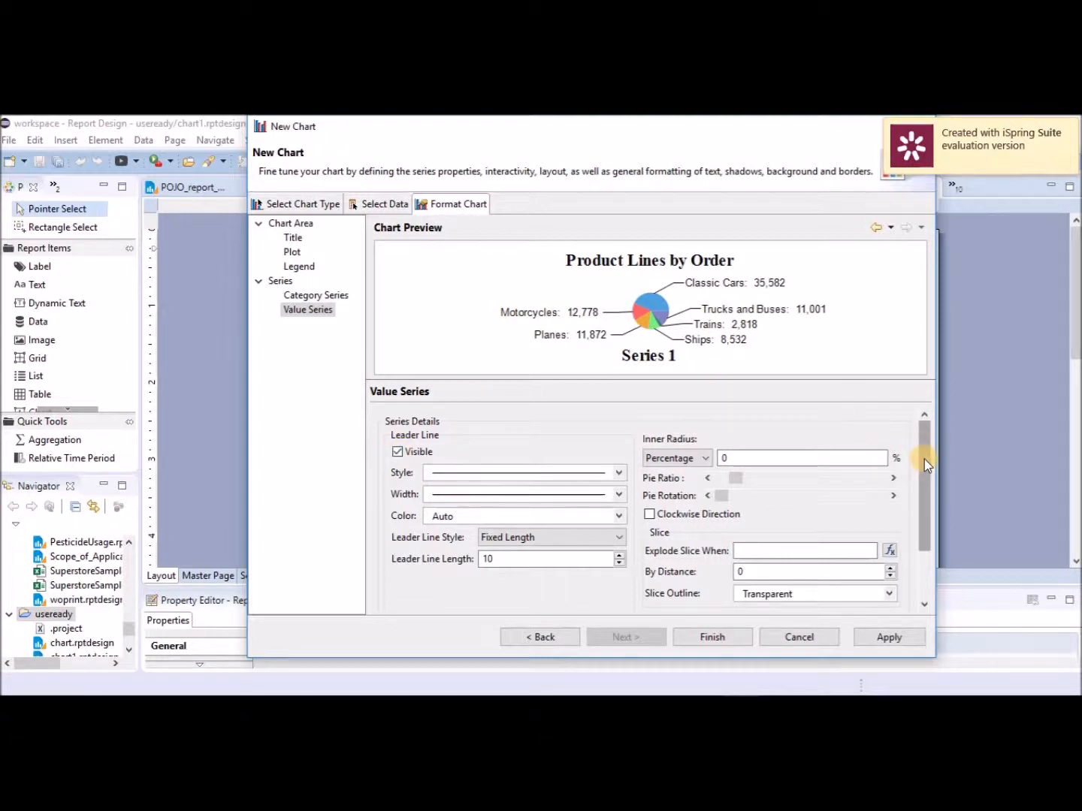
pyautogui.moveTo(923, 459); pyautogui.dragTo(929, 577)
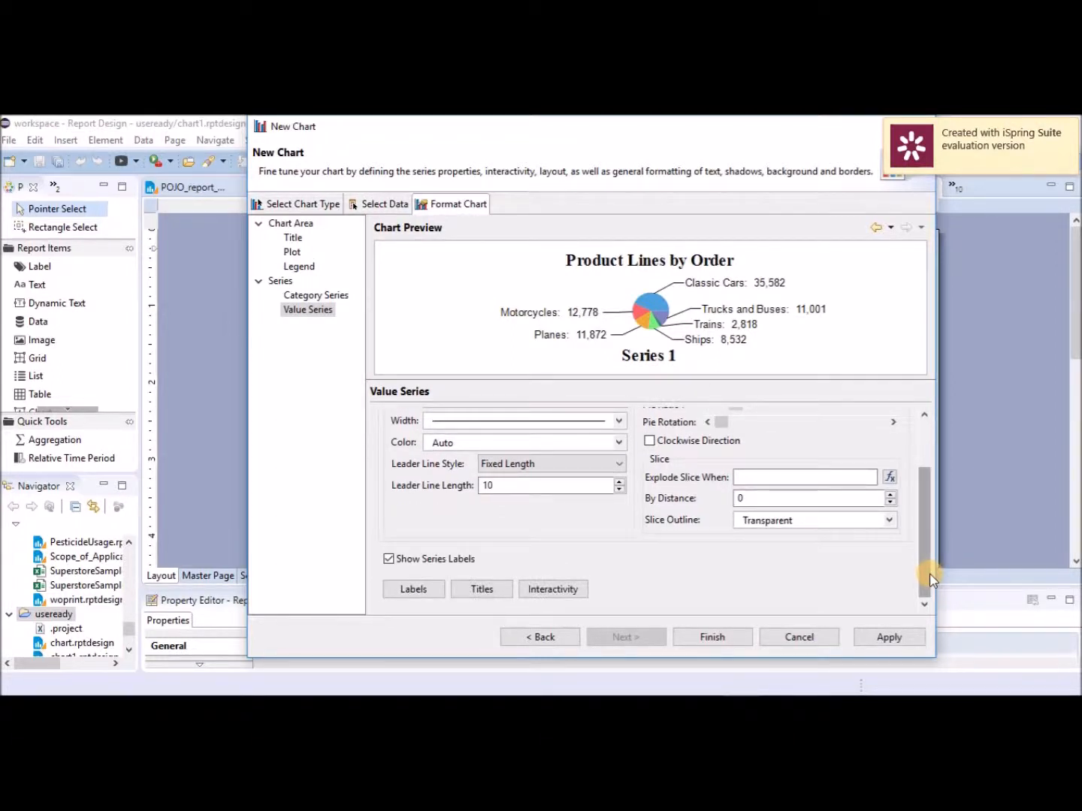
# Hide the Series 1 title and set the slice explode distance to 1.
pyautogui.click(483, 591)
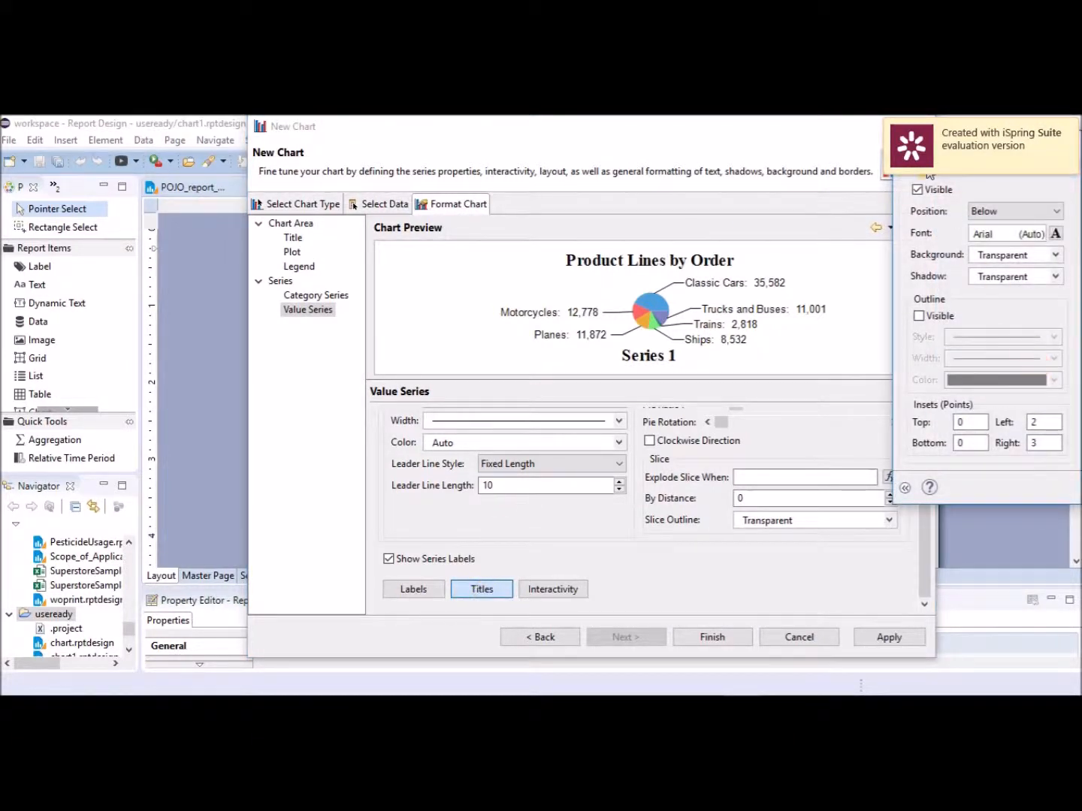
pyautogui.click(917, 190)
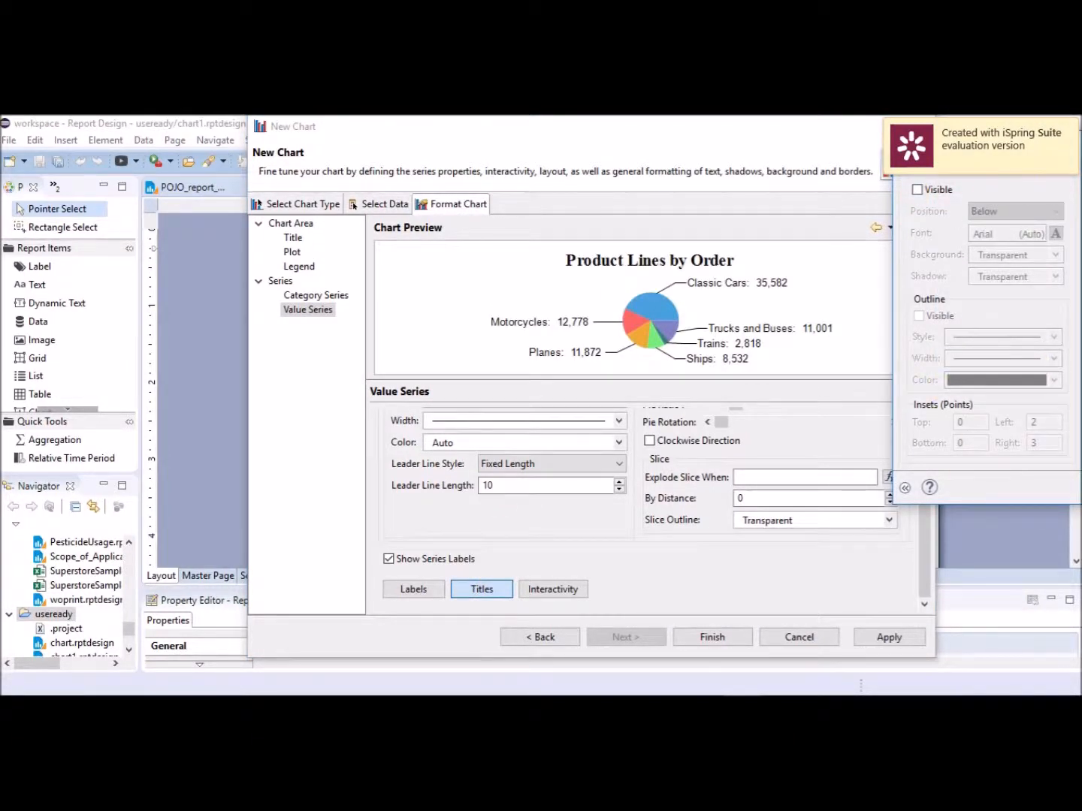
pyautogui.click(1066, 142)
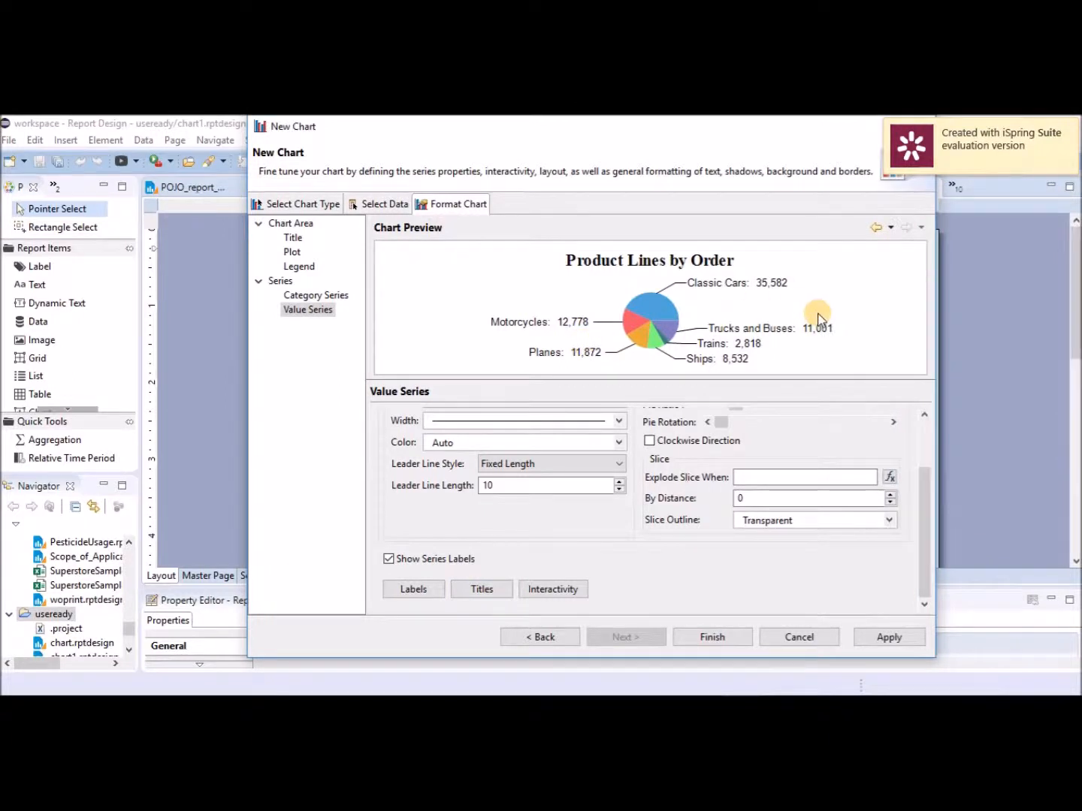
pyautogui.click(749, 500)
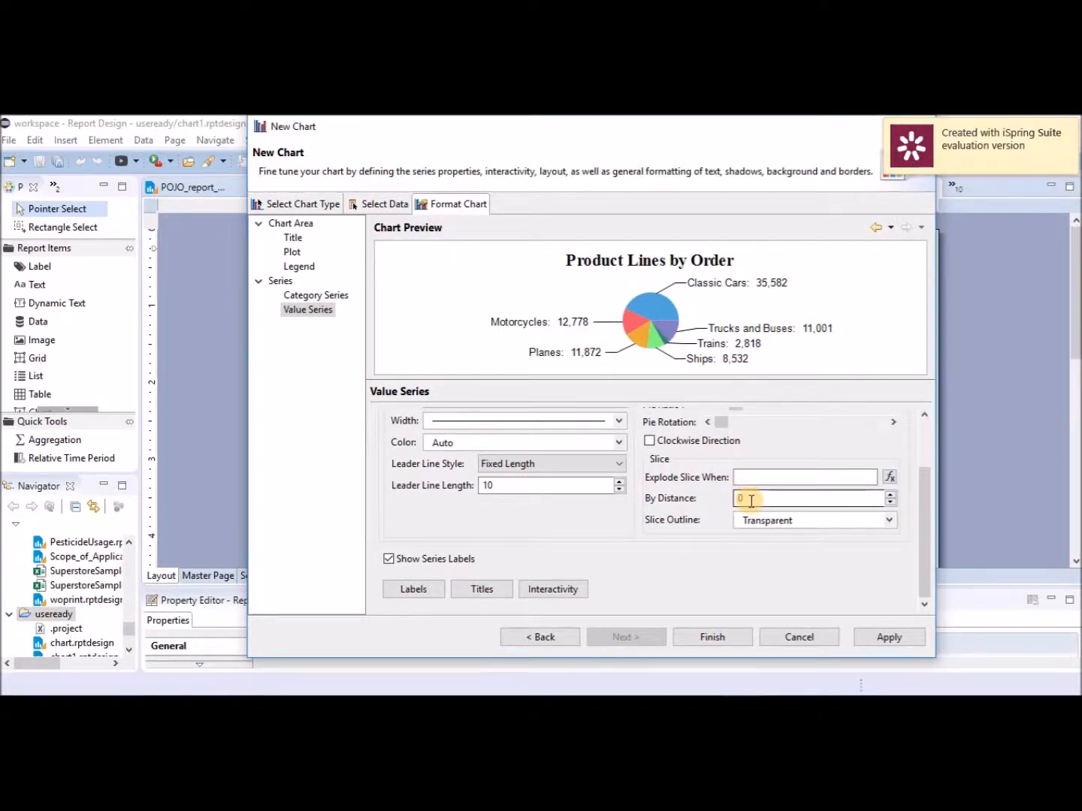
pyautogui.moveTo(750, 501); pyautogui.dragTo(721, 500)
pyautogui.write('1')
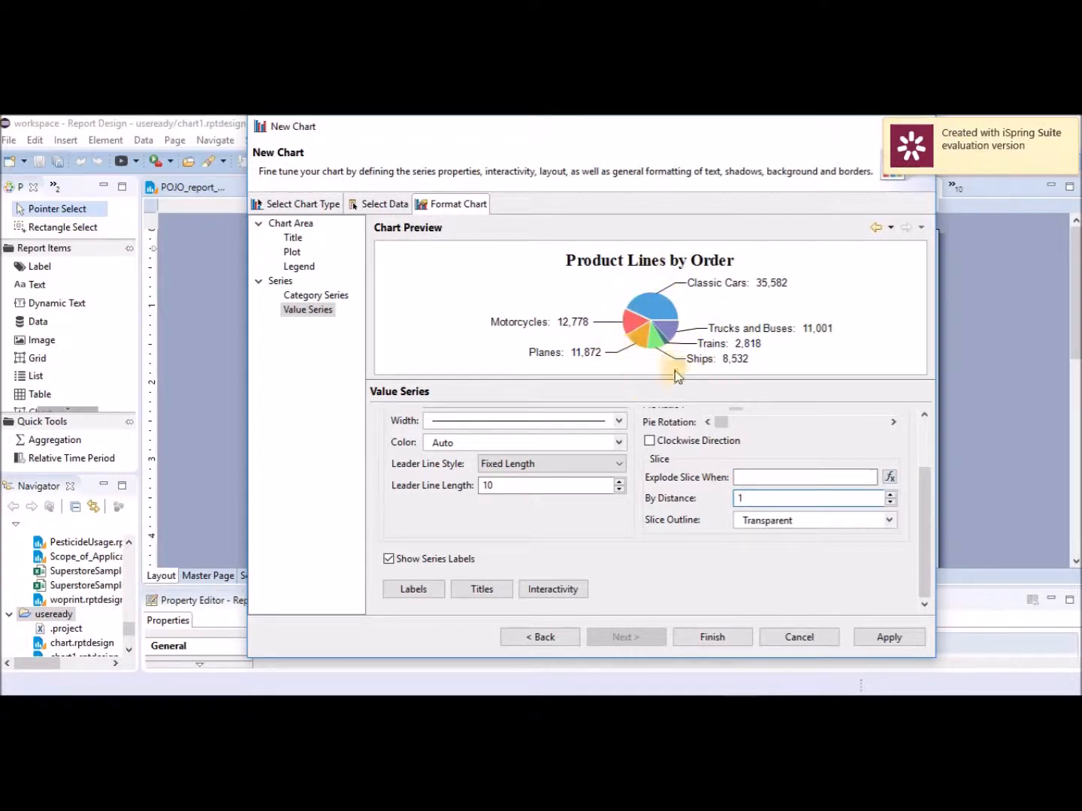
# Make slices Highlight on interaction and finish the chart into the report.
pyautogui.click(566, 591)
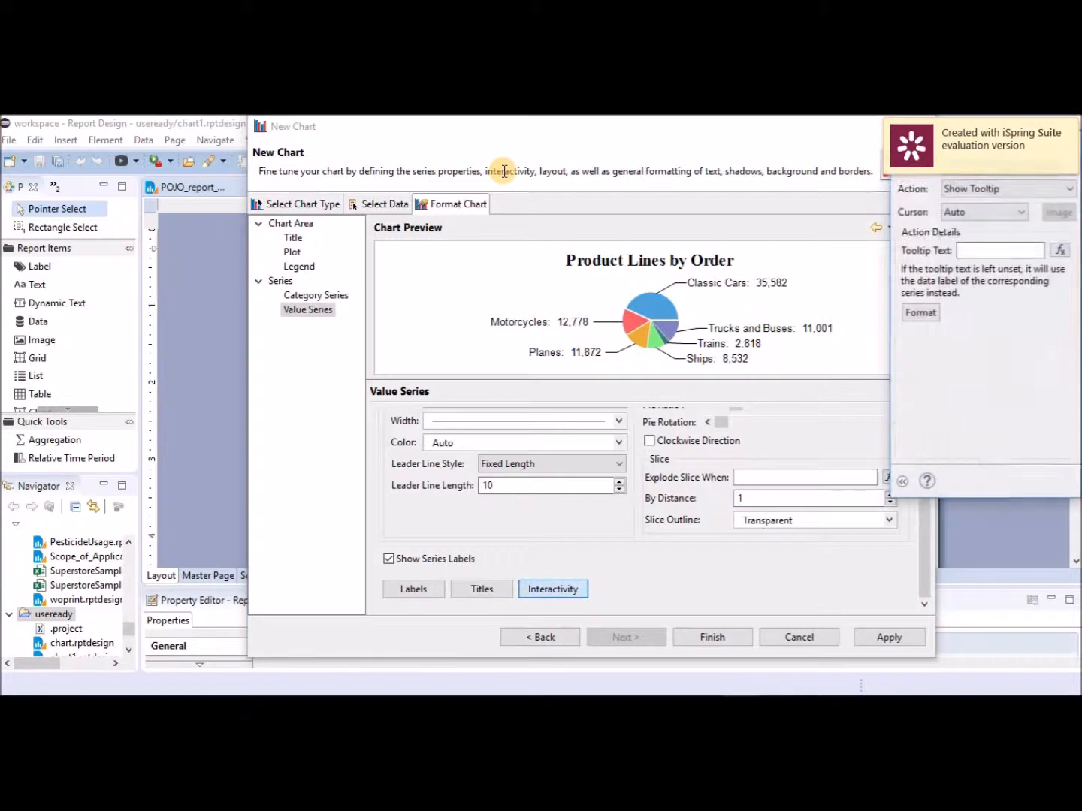
pyautogui.click(1020, 192)
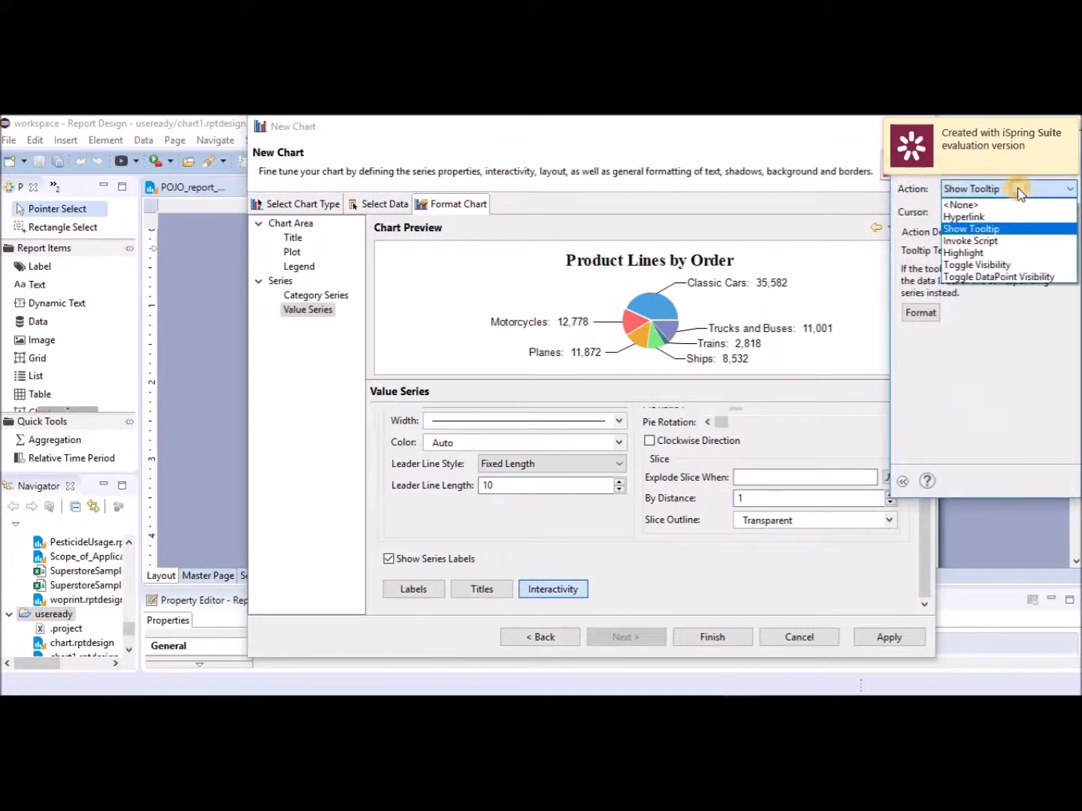
pyautogui.click(975, 253)
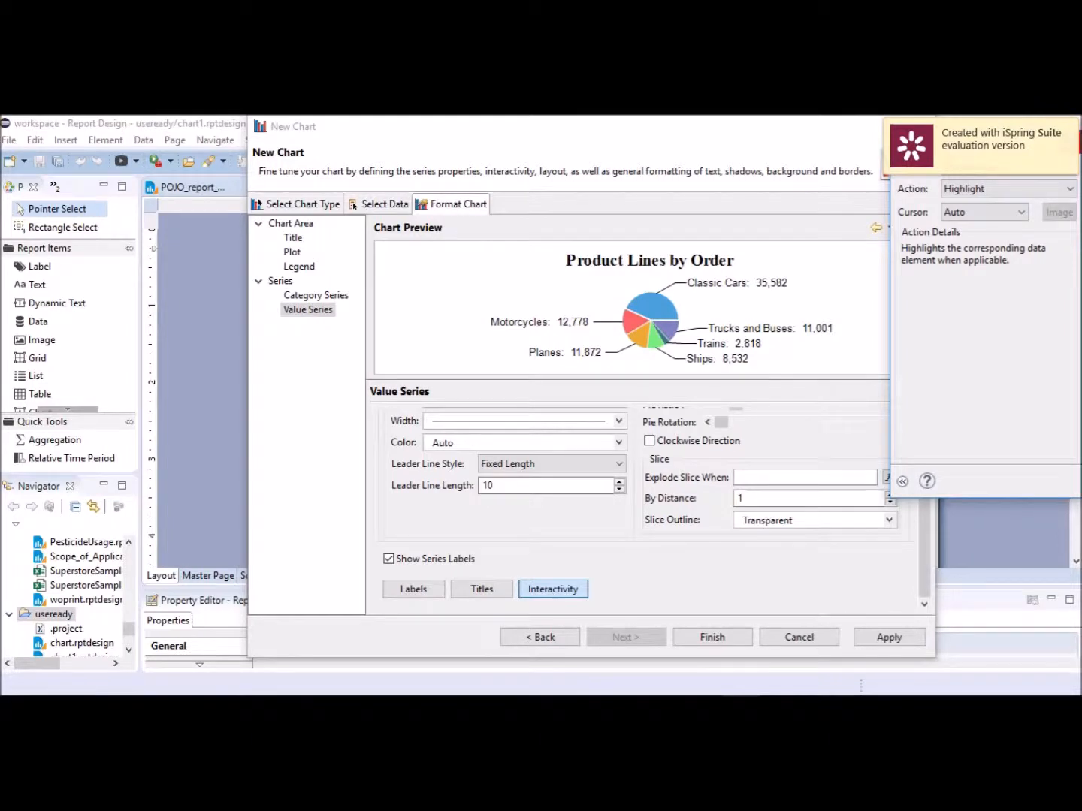
pyautogui.click(1080, 143)
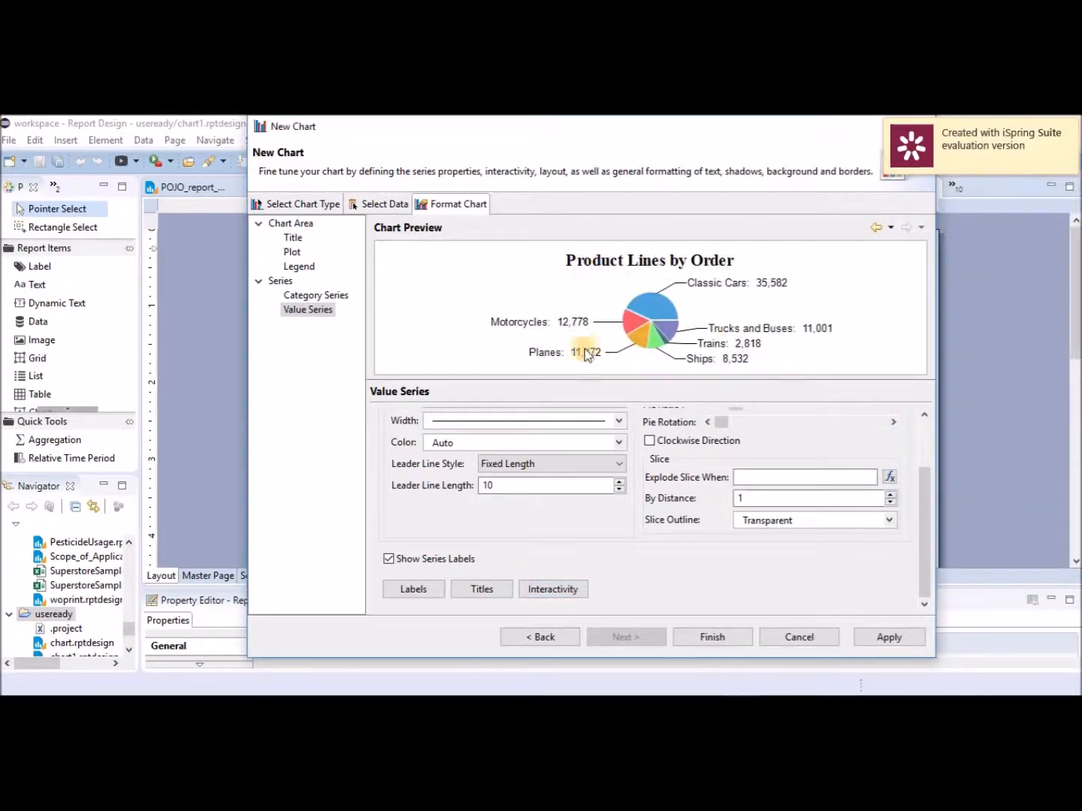
pyautogui.click(710, 639)
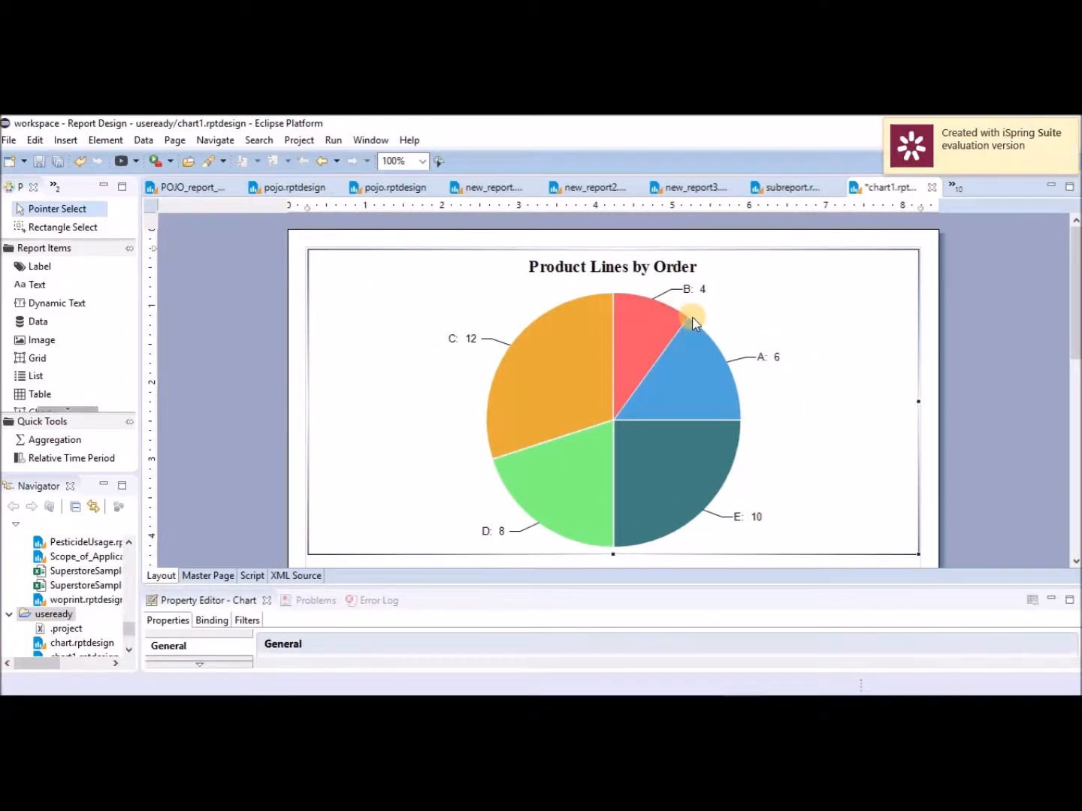
# Preview chart1.rptdesign in the web viewer via Run > View Report.
pyautogui.click(335, 140)
pyautogui.moveTo(355, 174)
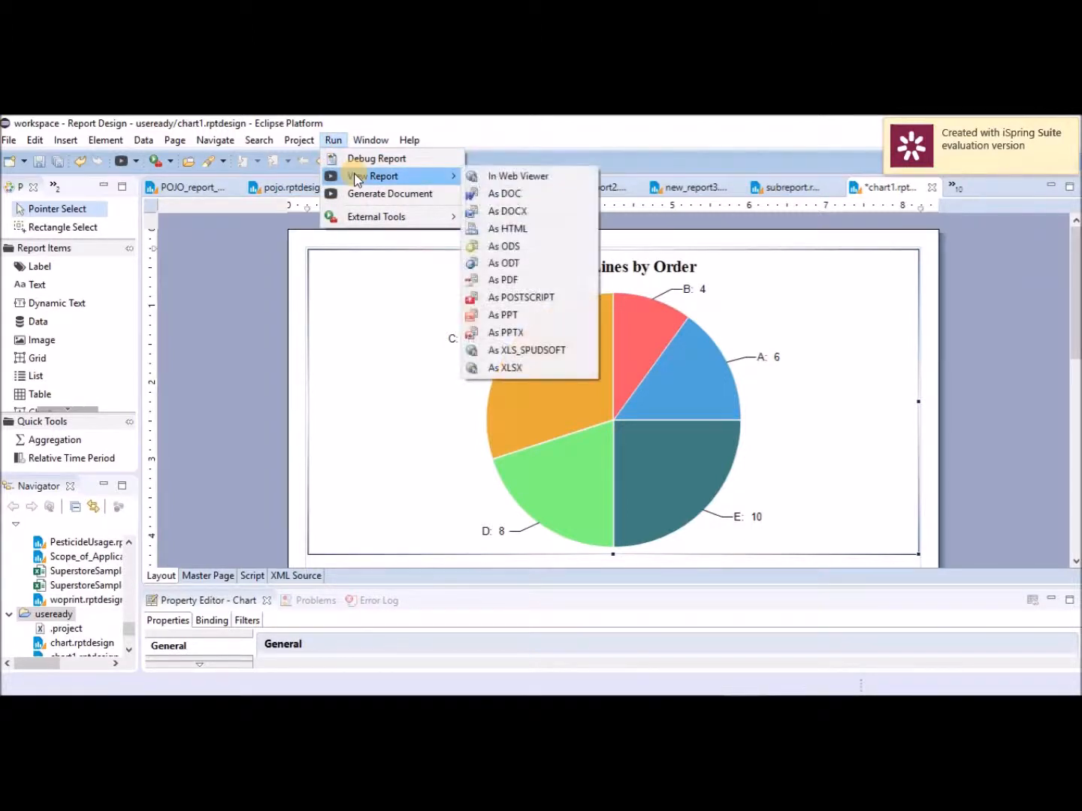
pyautogui.click(521, 182)
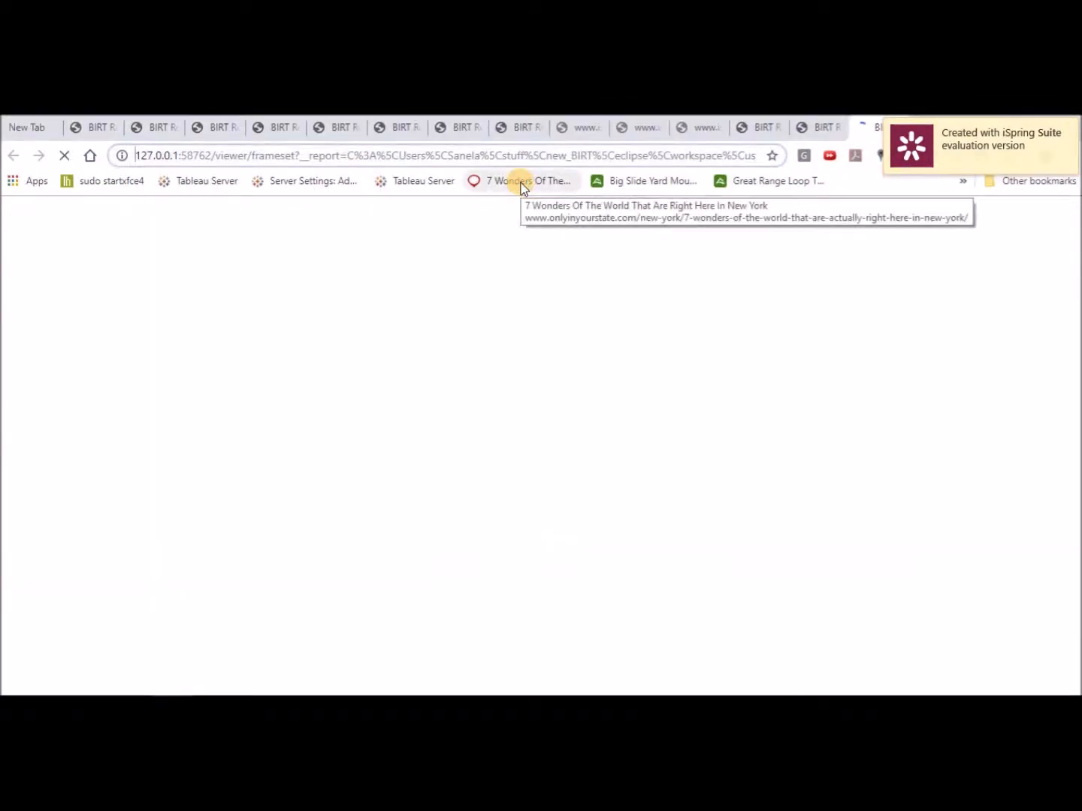